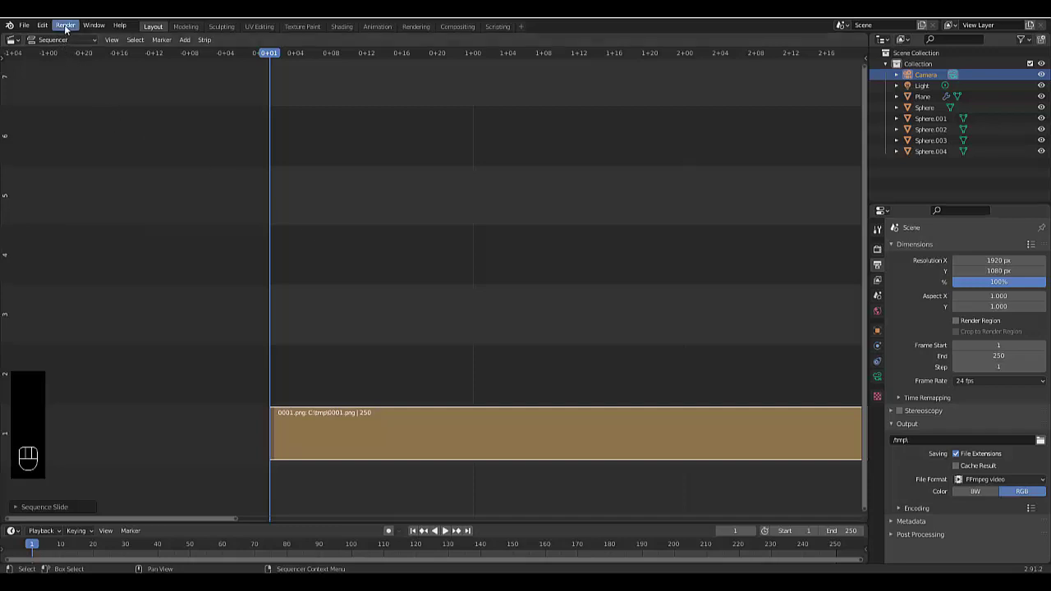
Create a new General scene from the File menu
click(65, 26)
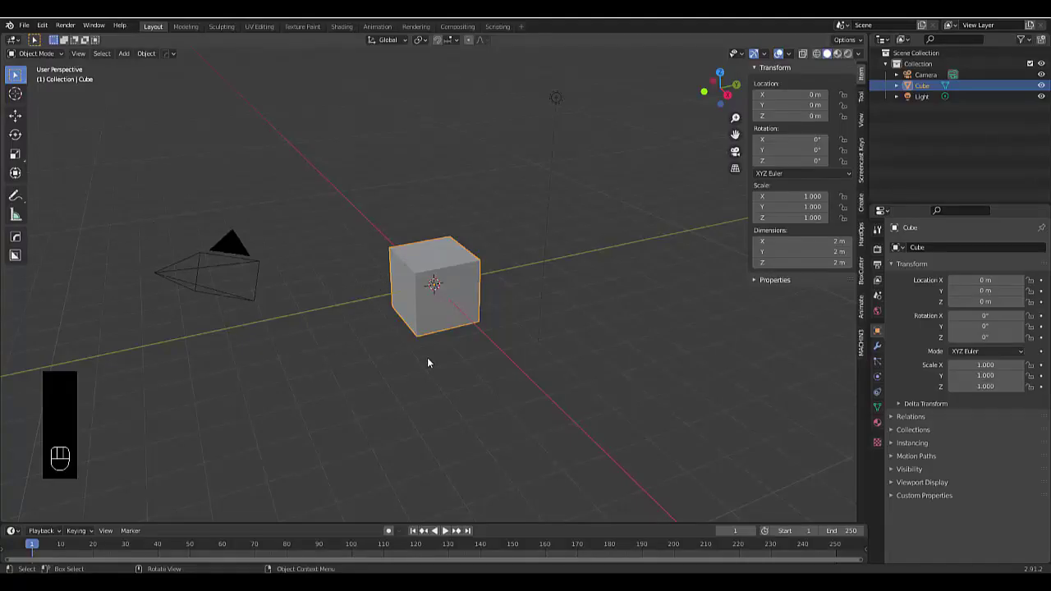
Delete the default cube and add a plane scaled up about 18.45 times
click(411, 328)
key(x)
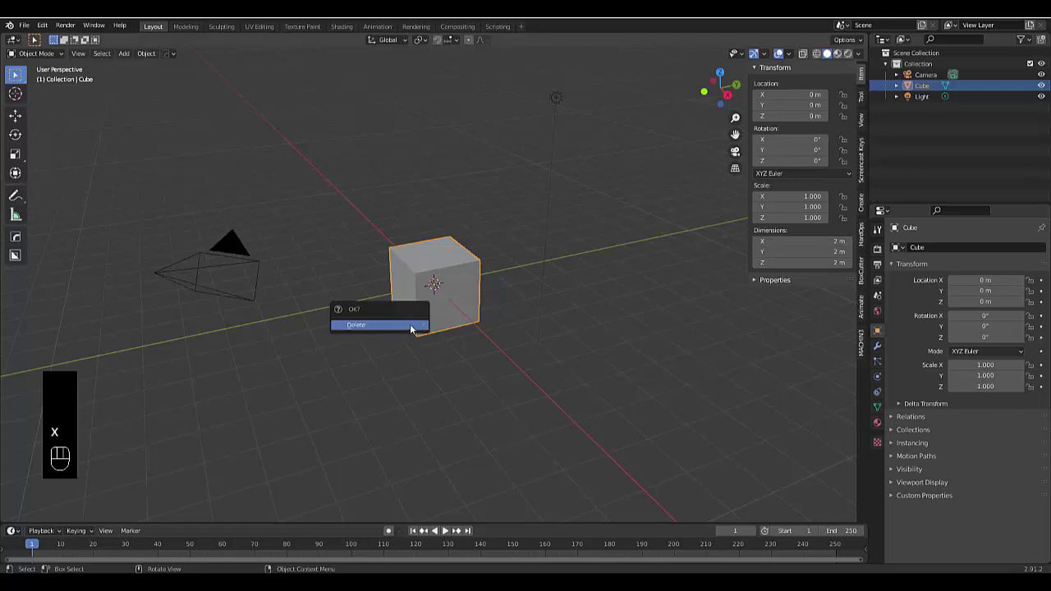
click(410, 326)
key(shift+a)
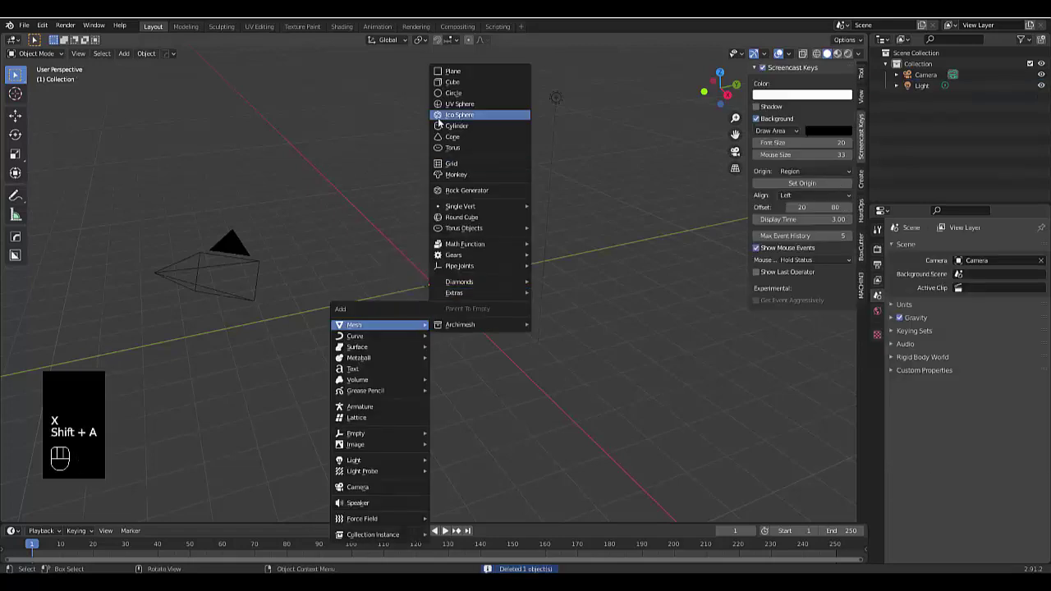
click(460, 71)
scroll(468, 325, down, 4)
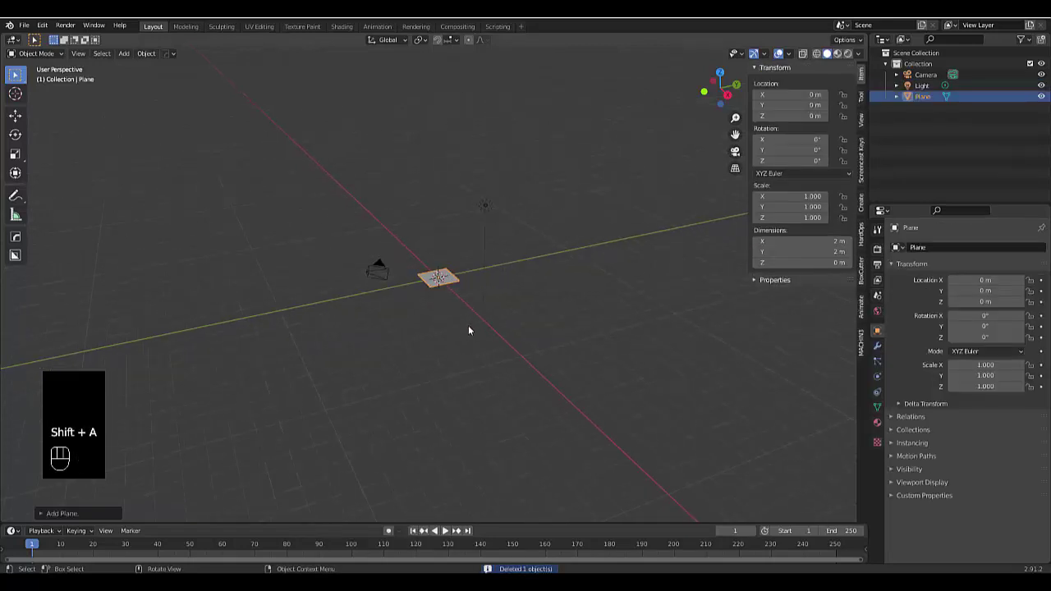
key(s)
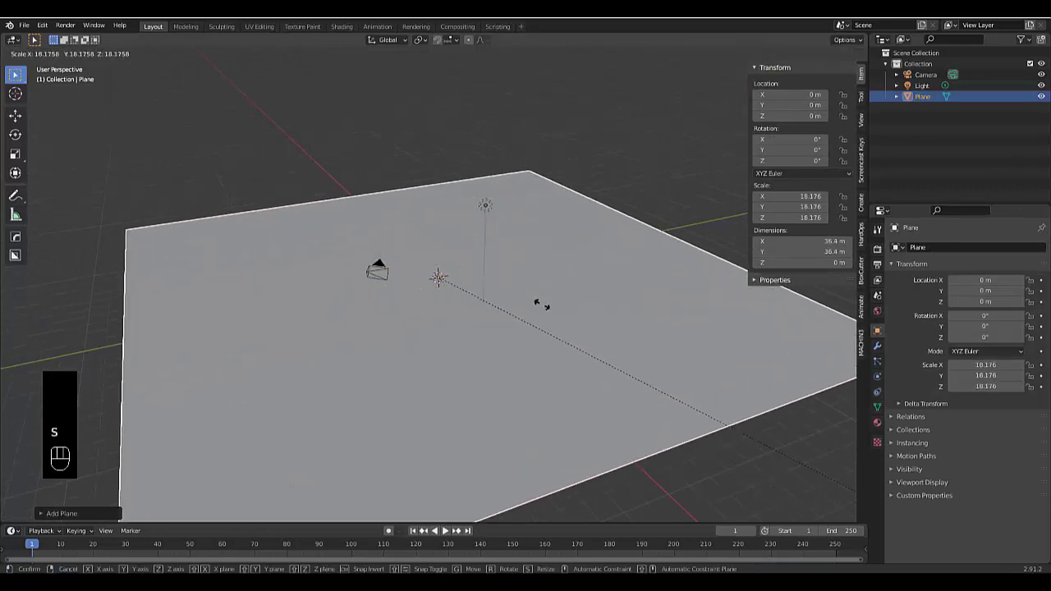
click(548, 312)
Add a Solidify modifier to the plane with 0.03 m thickness
click(876, 346)
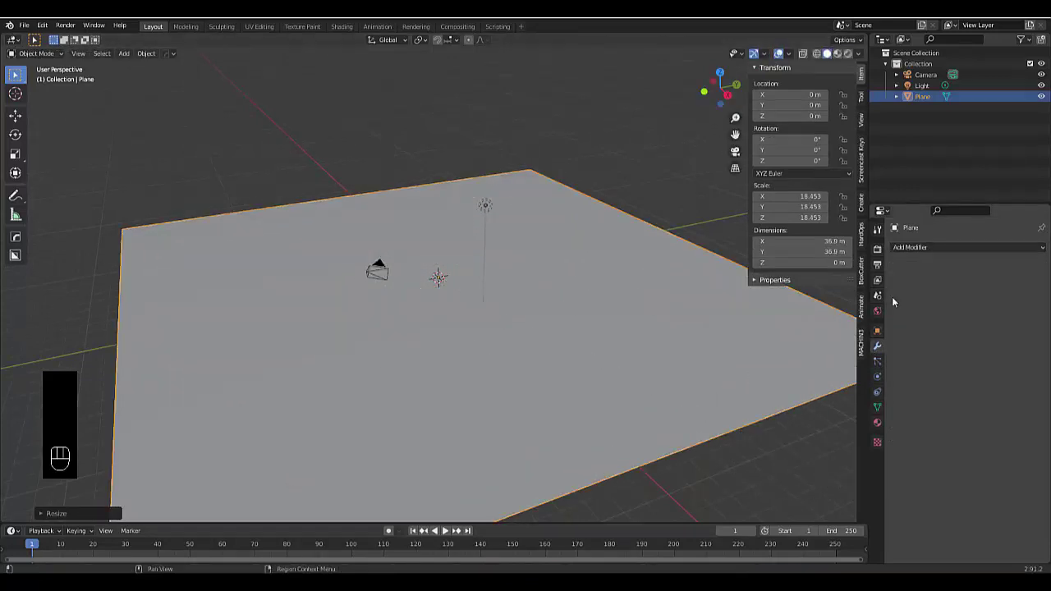
click(903, 248)
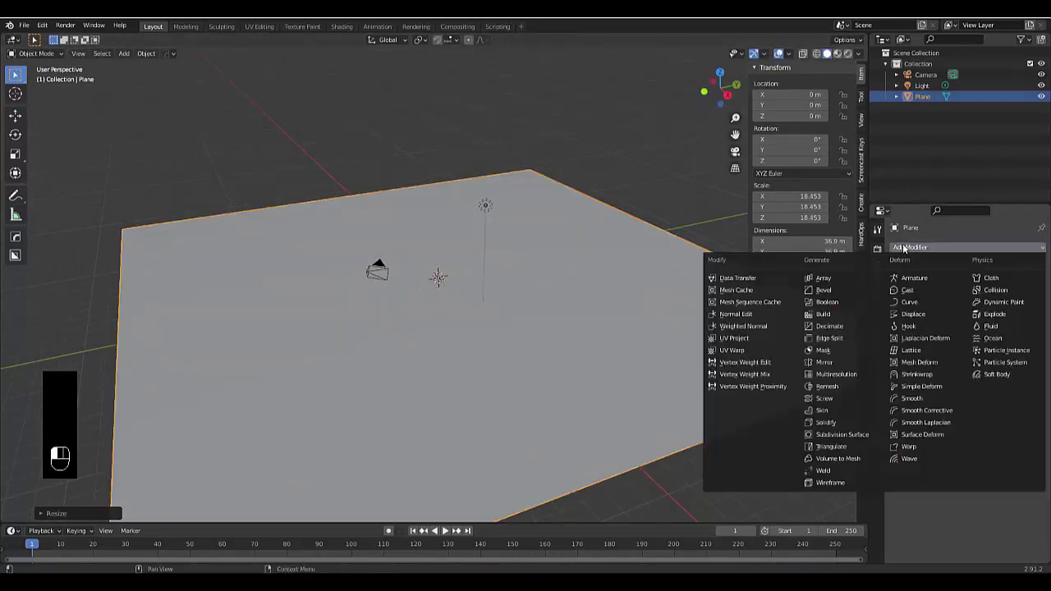
click(851, 420)
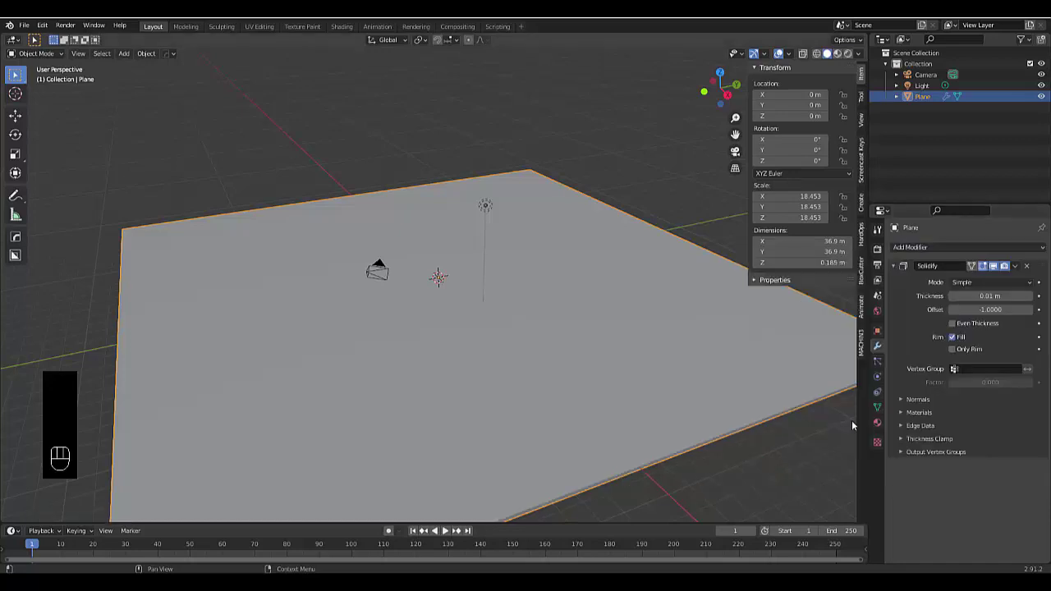
drag(989, 295, 824, 382)
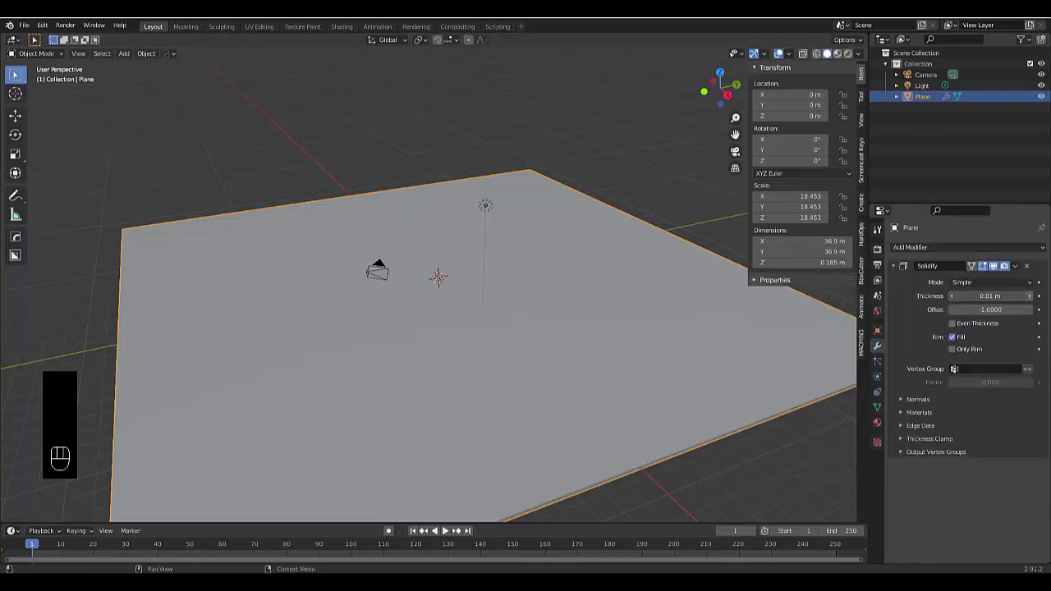
key(KP_1)
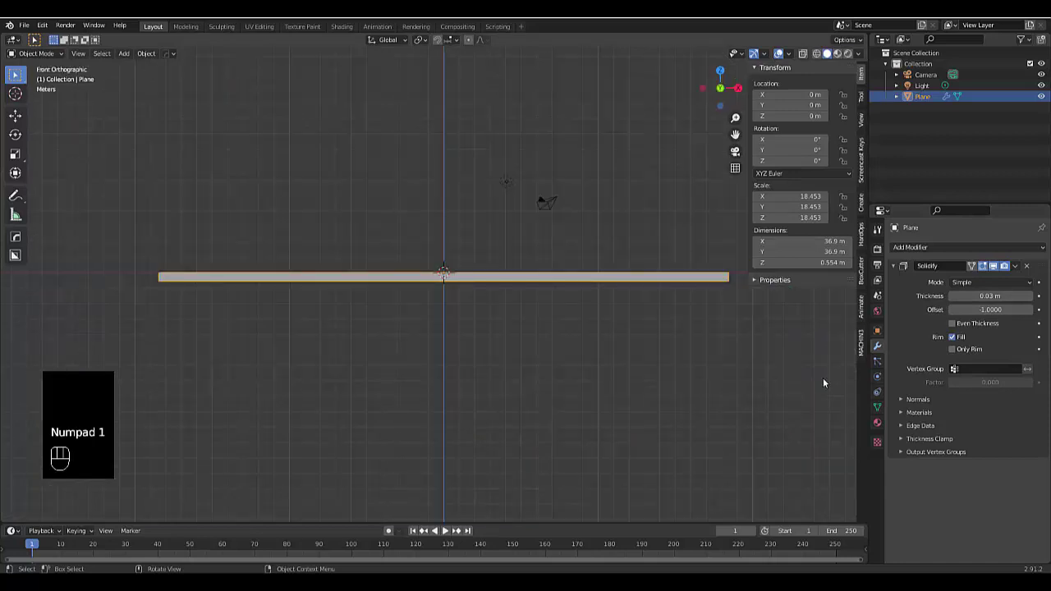
mouse_move(443, 257)
middle_down()
mouse_move(403, 298)
mouse_move(787, 408)
middle_up()
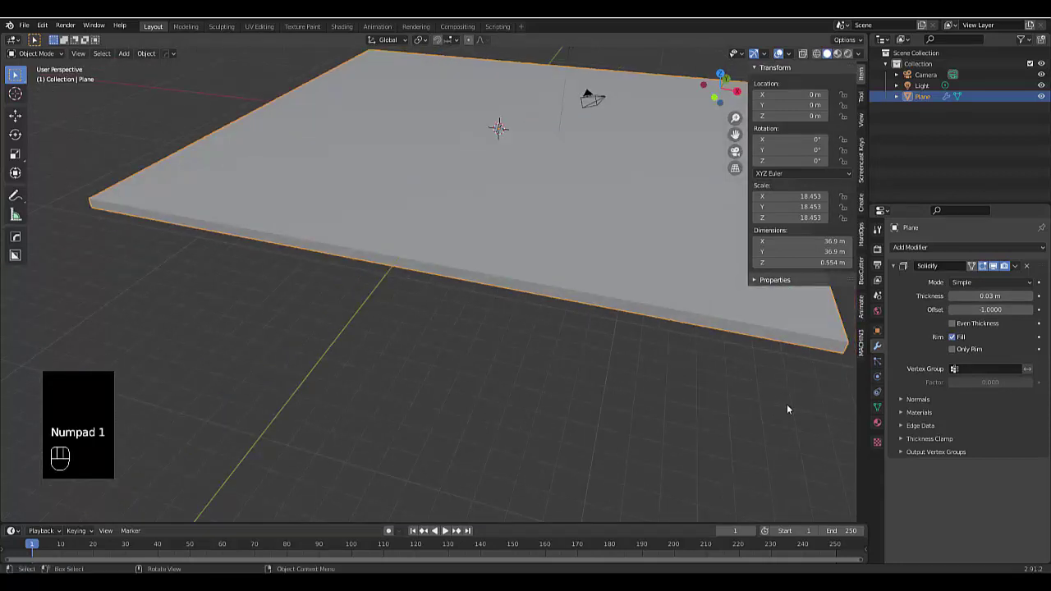
Enable rigid body physics on the plane and set its type to Passive
click(877, 376)
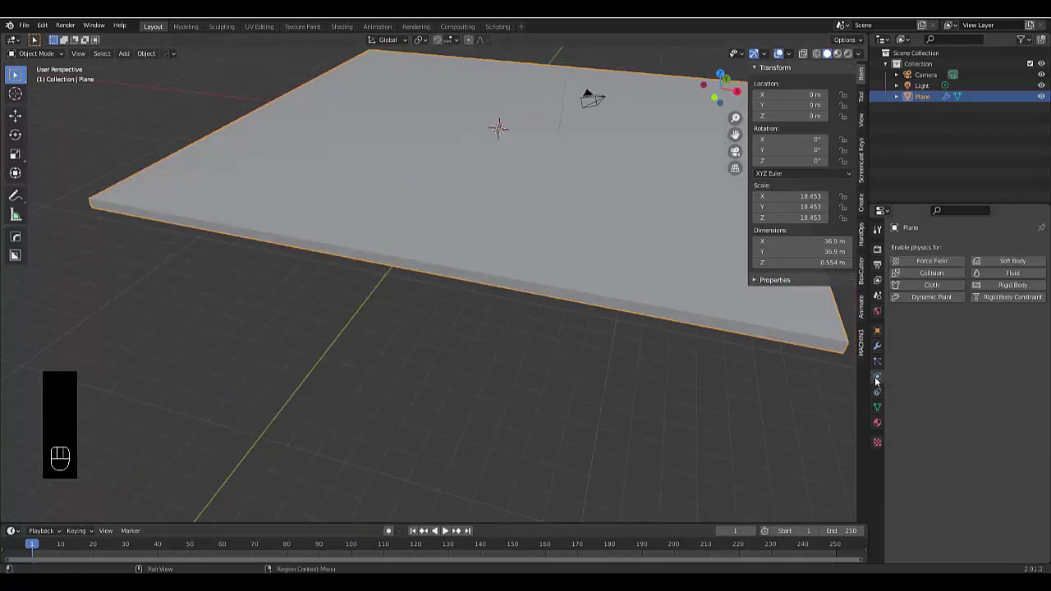
click(1015, 284)
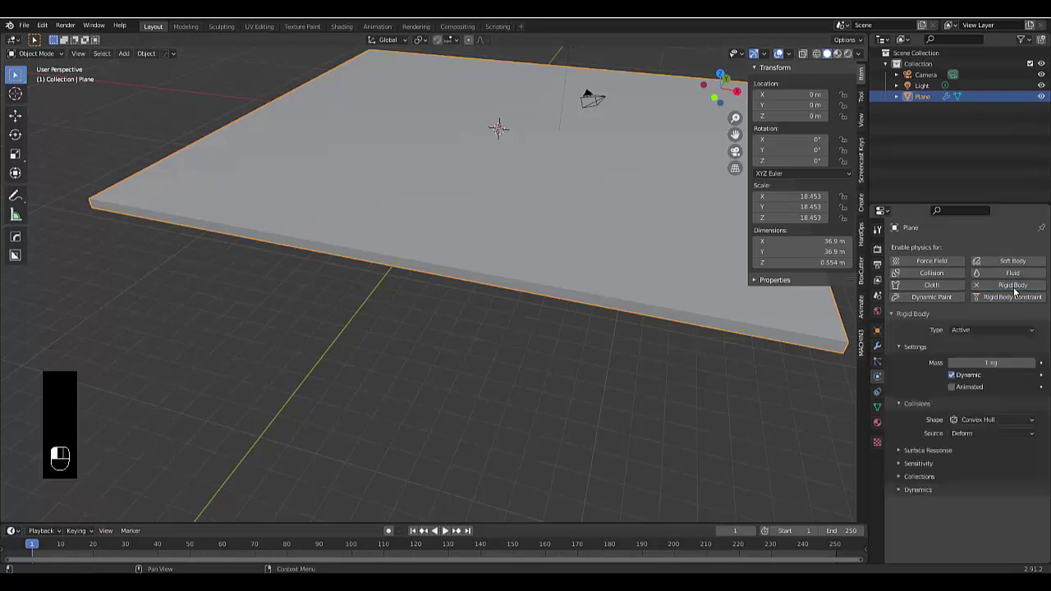
click(984, 330)
click(976, 355)
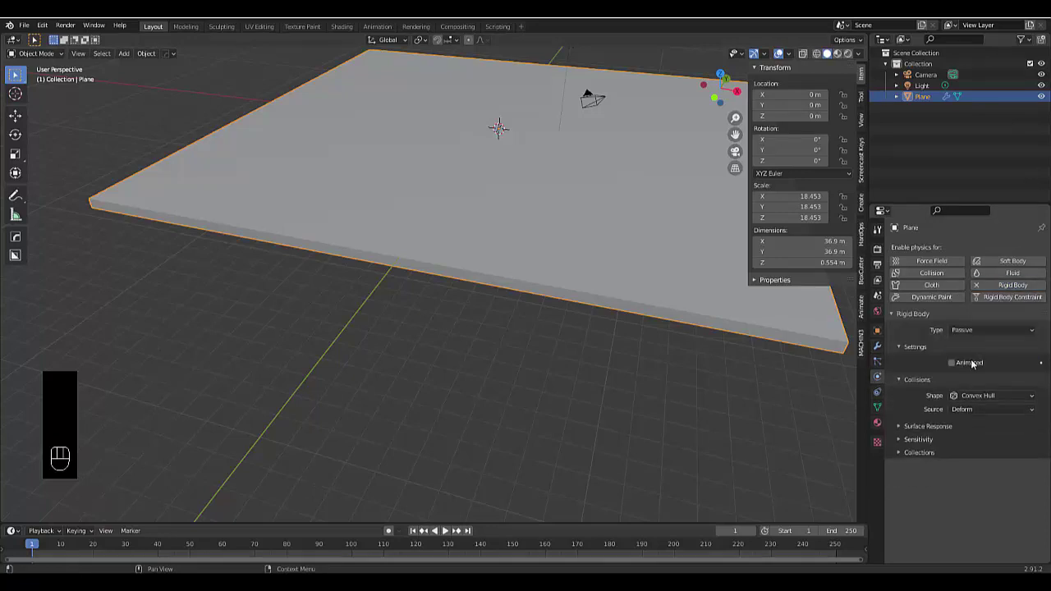
Set the floor's rigid body bounciness to 0.5 under Surface Response
click(944, 427)
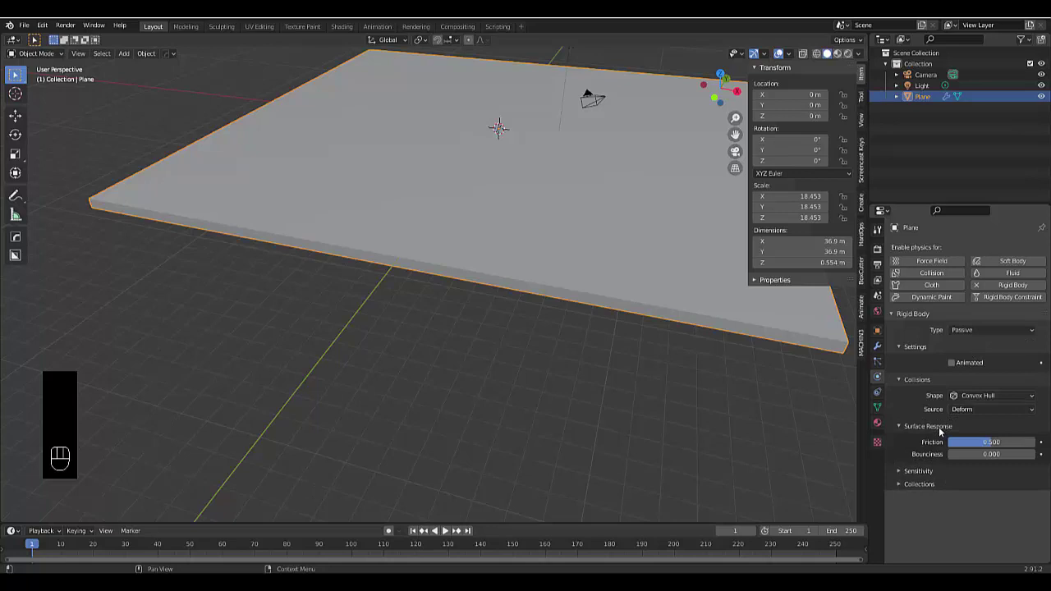
drag(952, 442, 956, 454)
text(0.5)
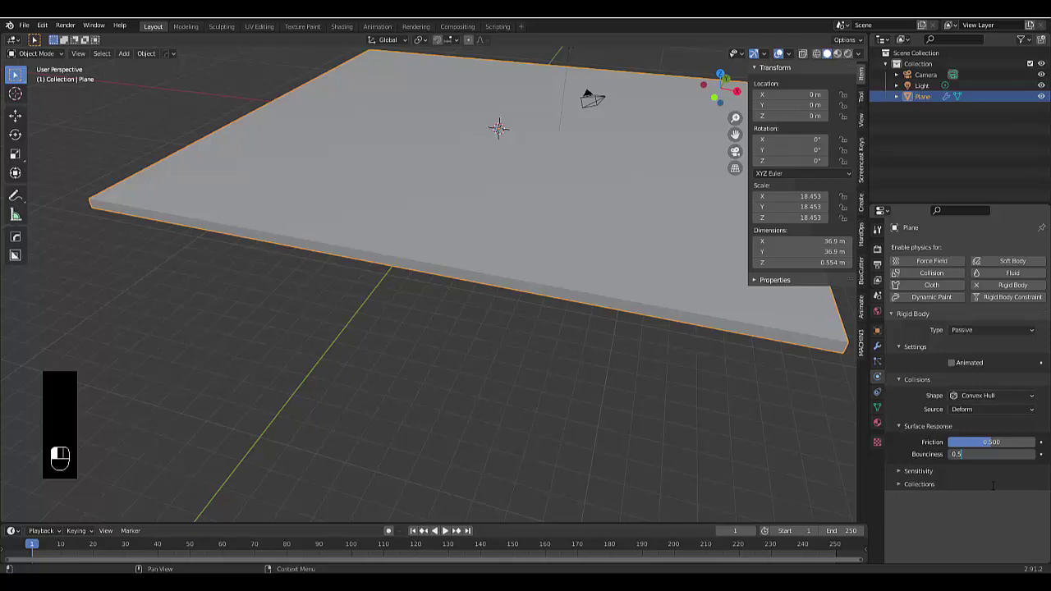
key(Return)
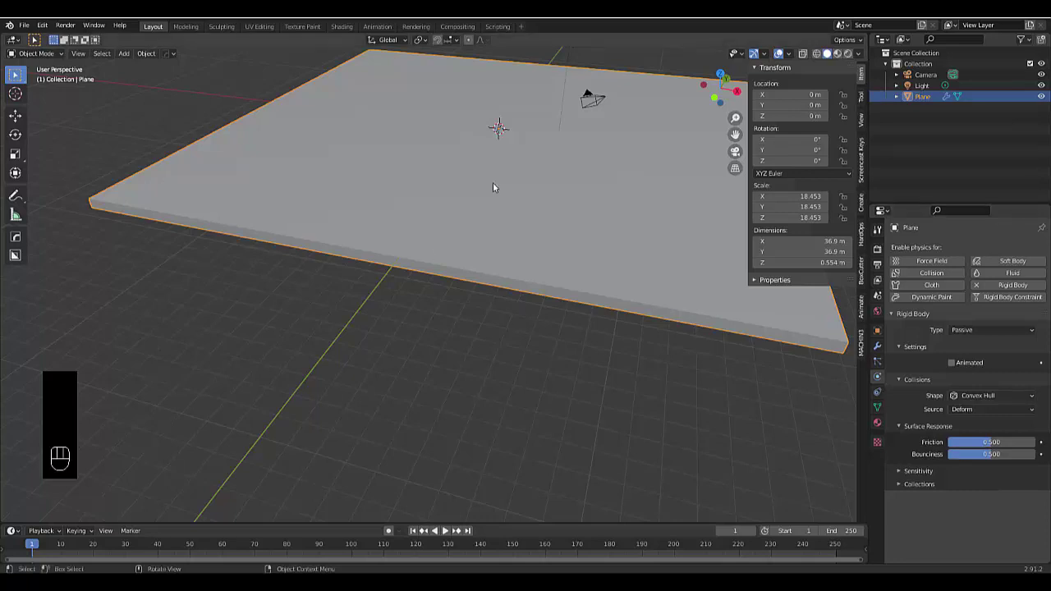
scroll(489, 206, down, 2)
scroll(497, 173, down, 3)
scroll(493, 164, up, 6)
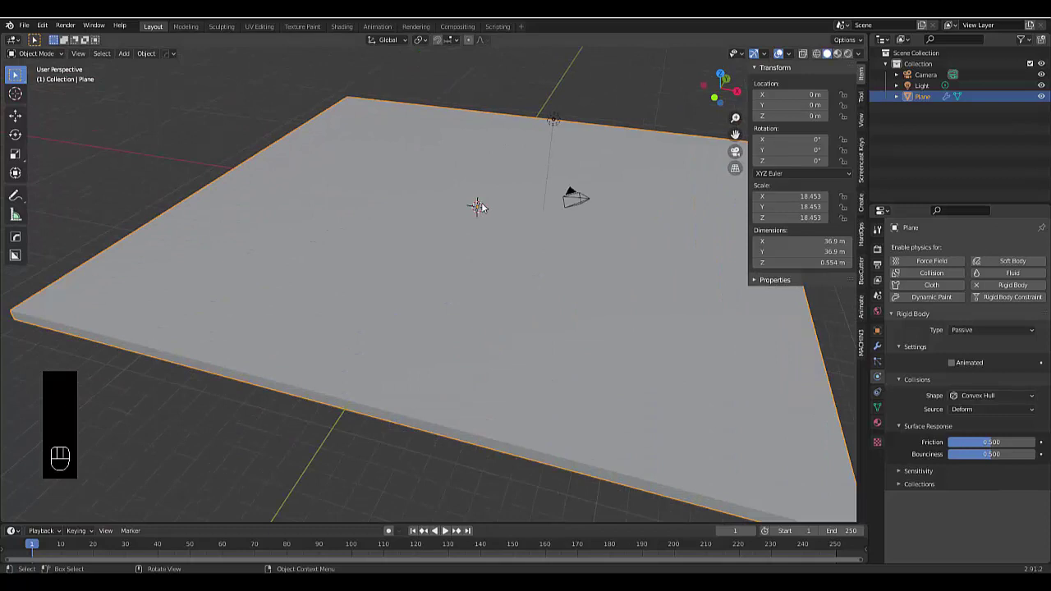
Add a UV sphere at the origin and shade it smooth
key(shift+a)
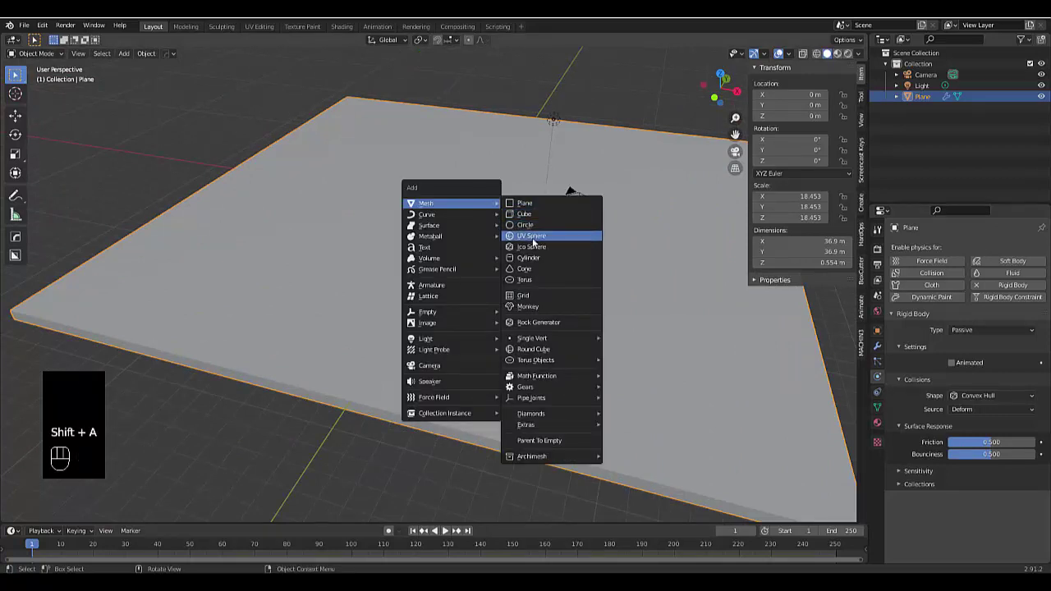
click(533, 240)
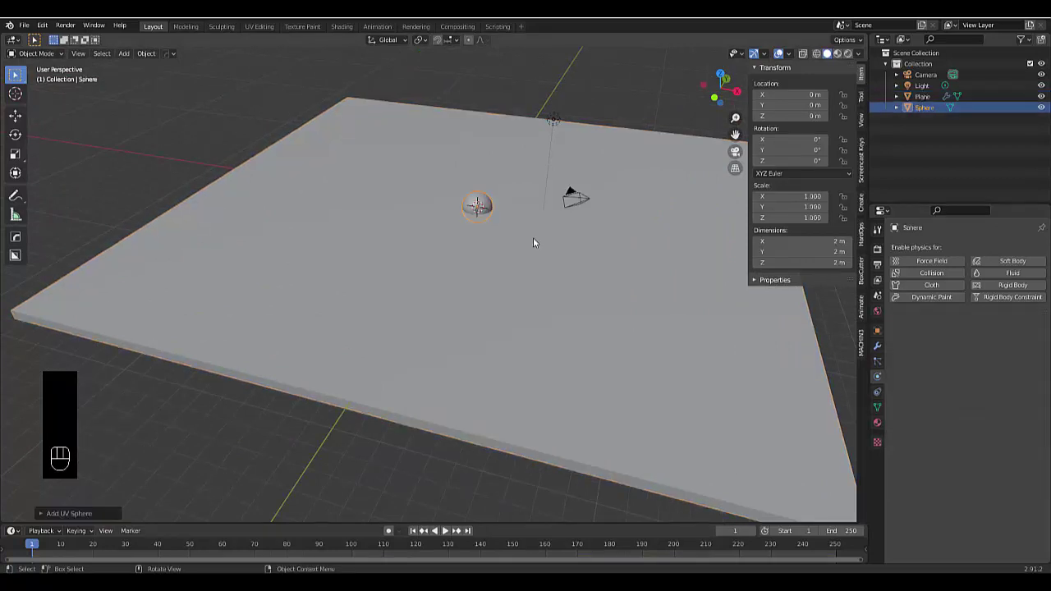
key(KP_1)
scroll(510, 138, up, 2)
scroll(492, 246, up, 4)
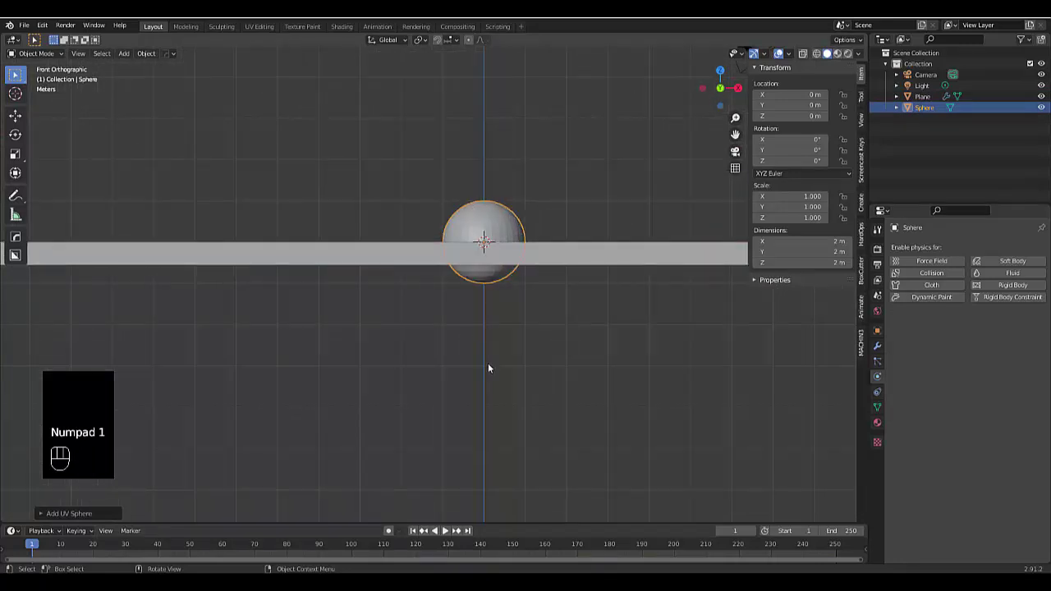
scroll(487, 367, down, 4)
scroll(484, 328, up, 3)
right_click(484, 318)
click(484, 318)
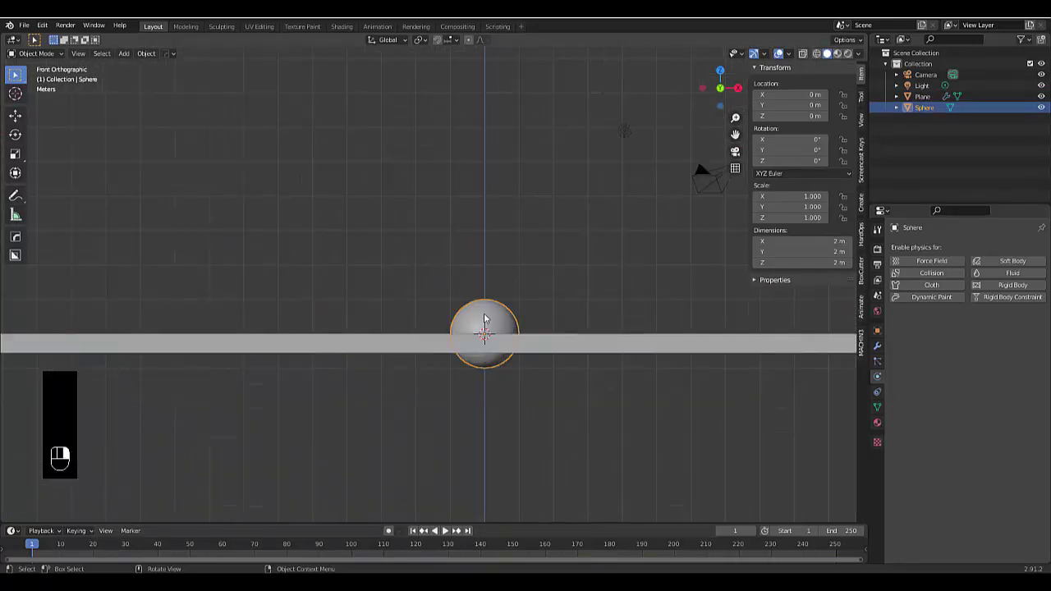
Lift the sphere about 9.6 m above the floor and begin sliding it sideways
key(g)
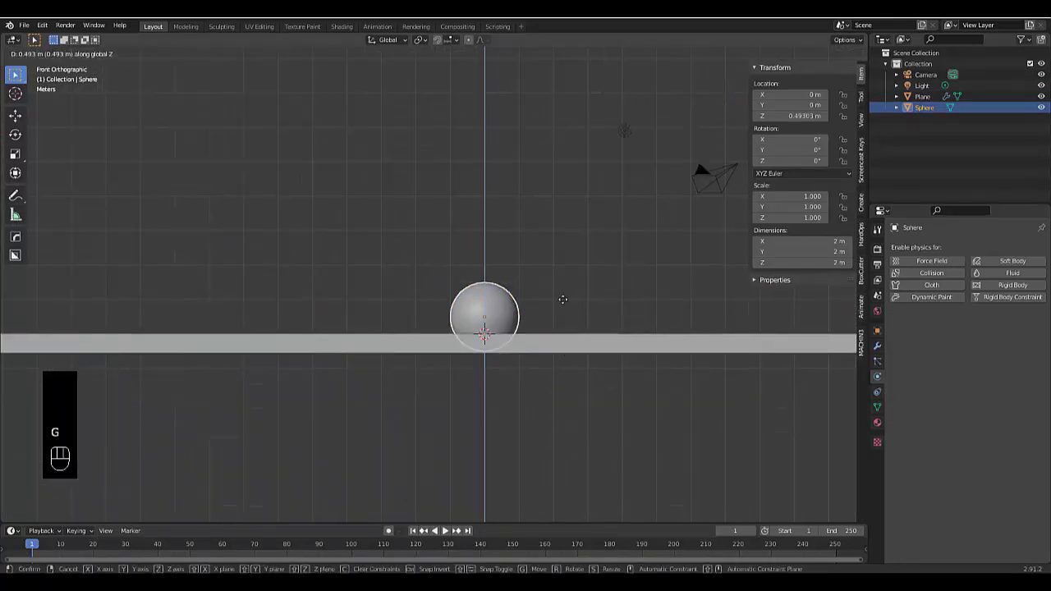
click(558, 173)
scroll(552, 217, down, 5)
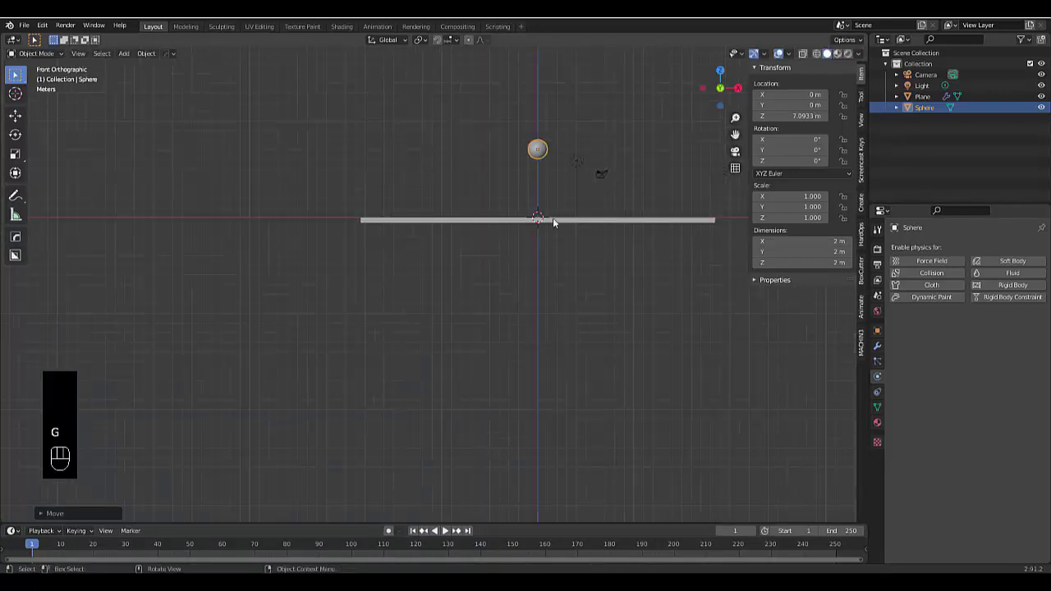
scroll(530, 103, up, 1)
scroll(536, 123, up, 2)
key(g)
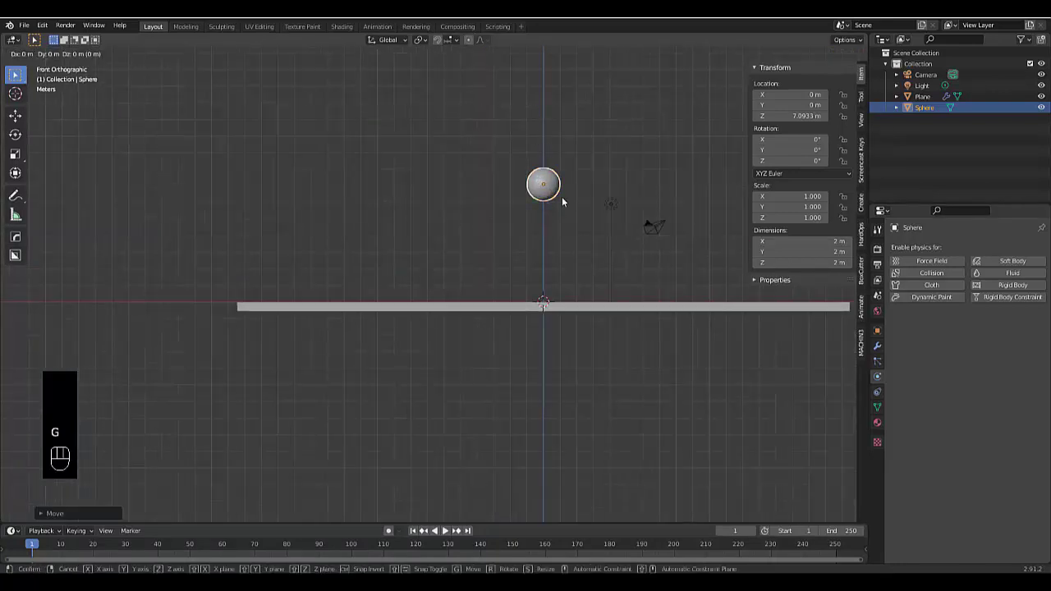
click(570, 155)
key(g)
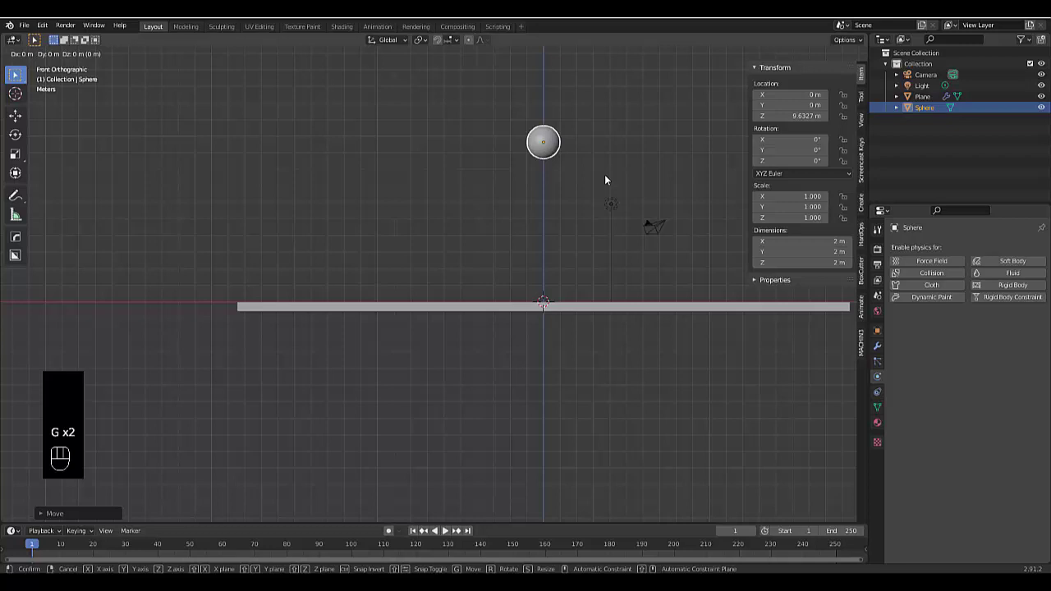
Place the sphere far left and give it a rigid body with Sphere collision shape
click(323, 190)
click(994, 287)
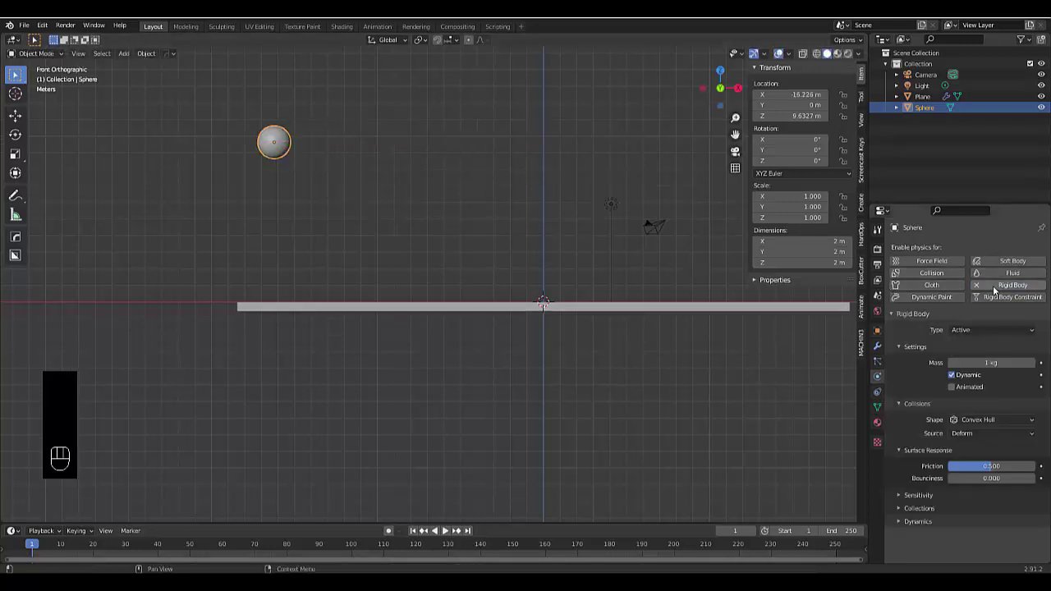
click(979, 420)
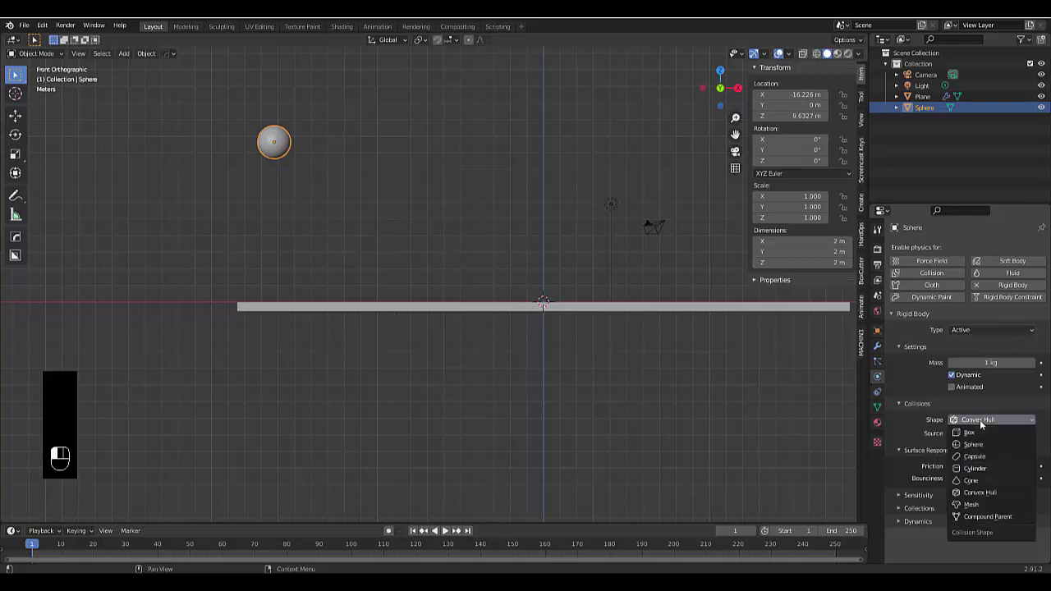
click(990, 504)
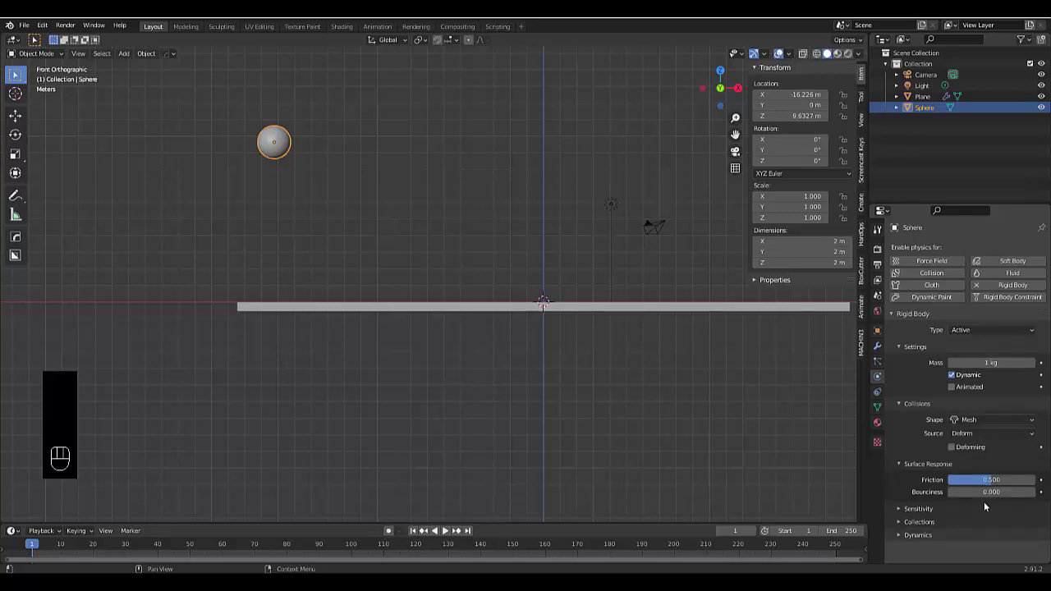
click(985, 420)
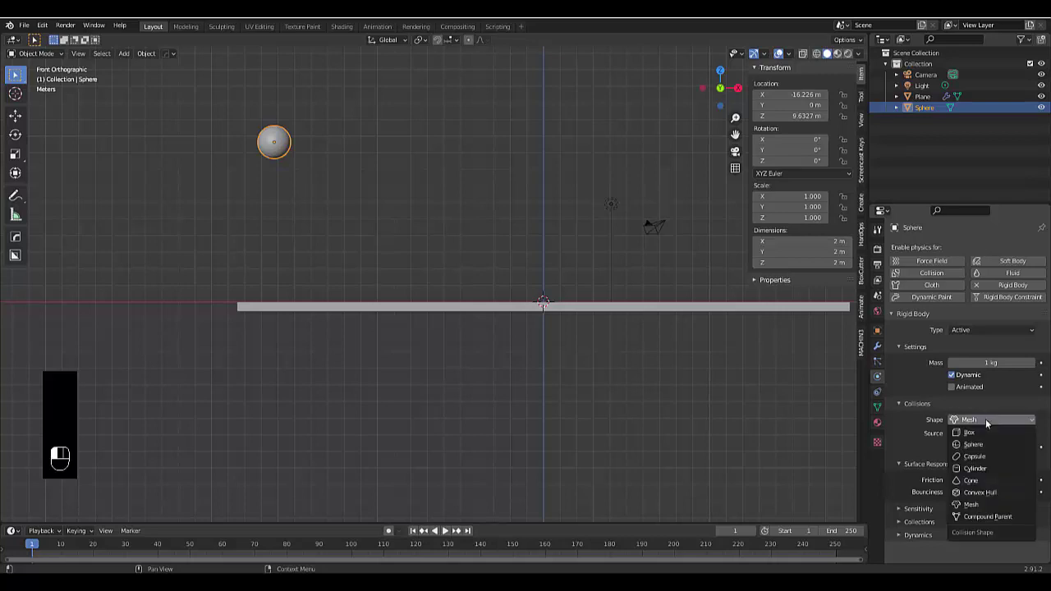
click(973, 444)
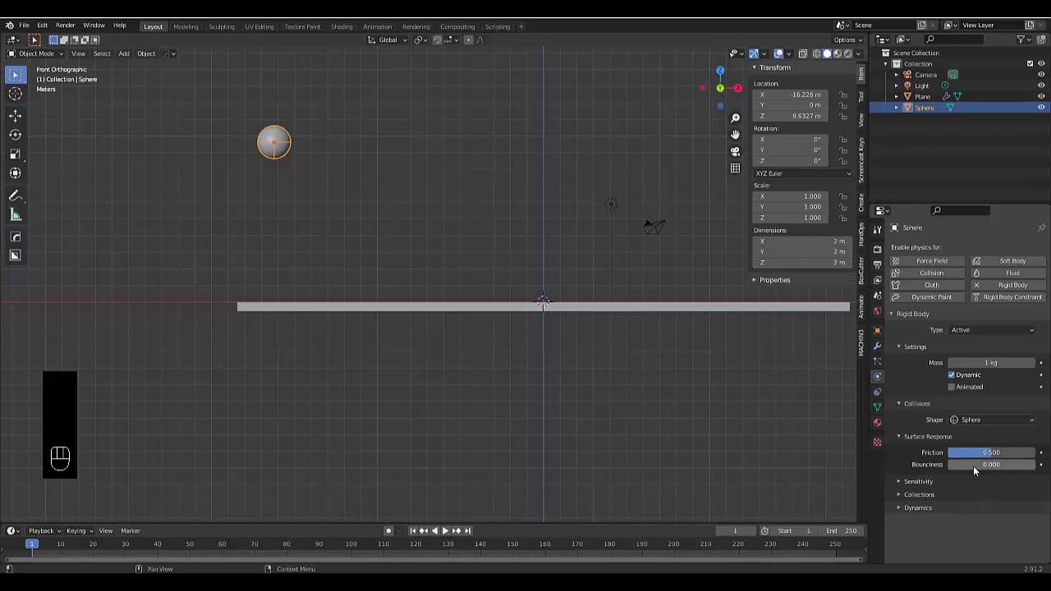
Set the sphere's rigid body bounciness to 1
click(972, 464)
text(1.000)
key(Return)
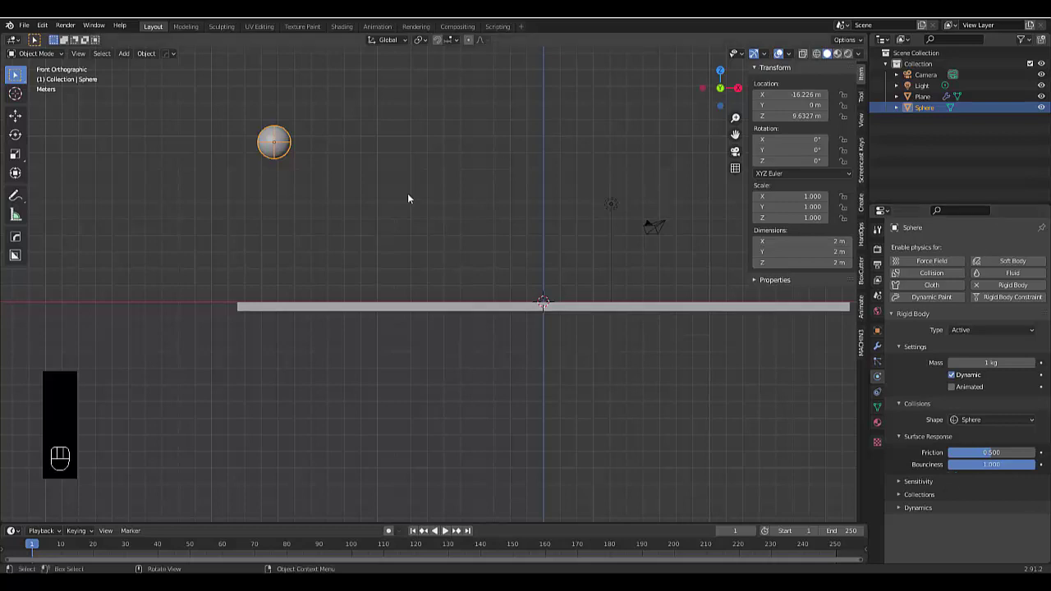
scroll(351, 263, down, 4)
scroll(378, 190, up, 1)
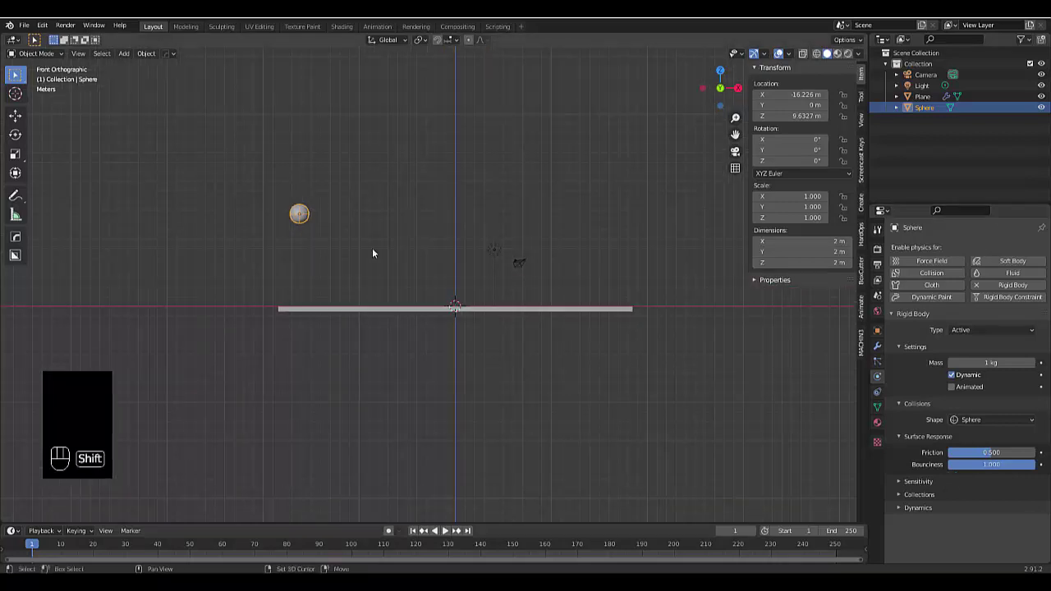
Duplicate the sphere along X to its right and set bounciness 2
key(shift+d)
key(x)
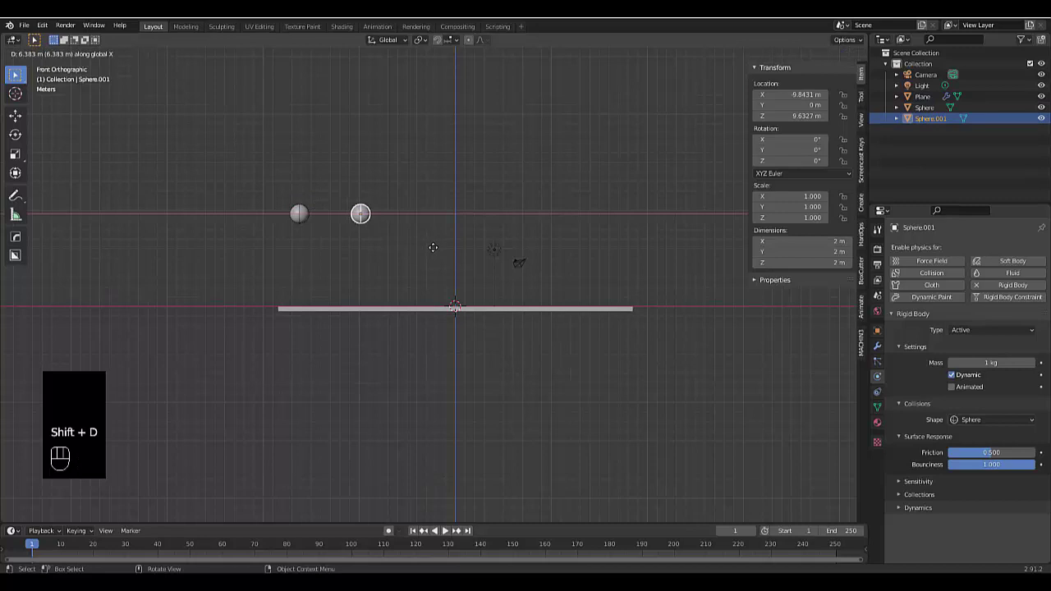
click(430, 247)
click(977, 465)
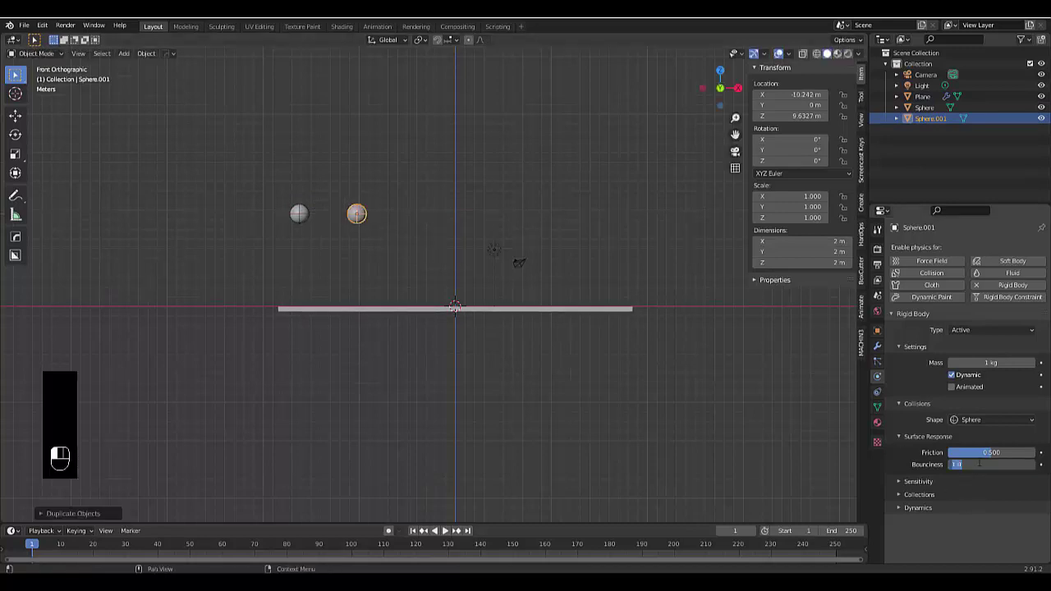
text(2)
key(Return)
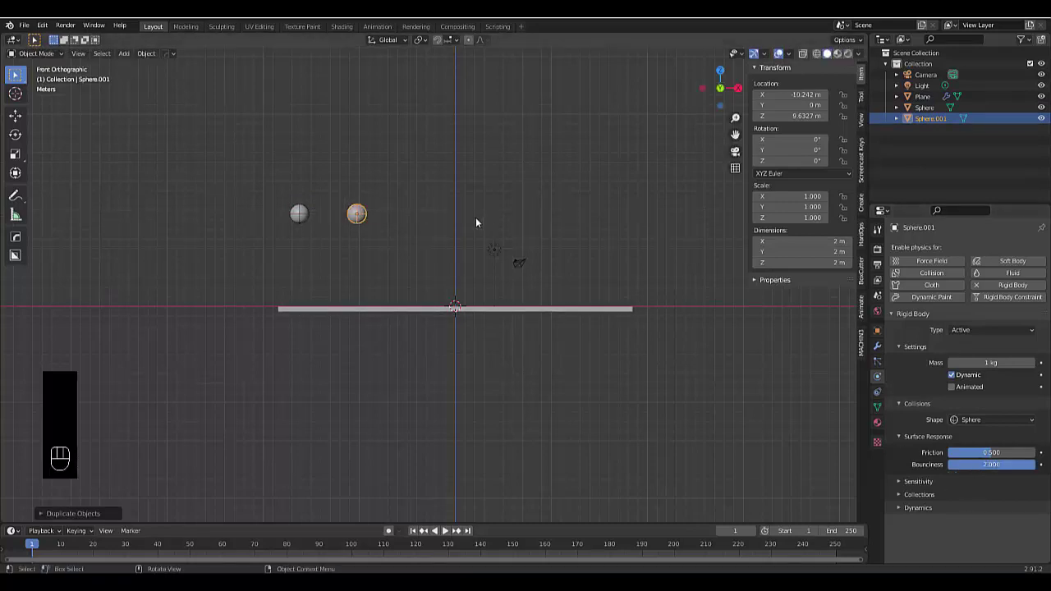
Duplicate again, place the third sphere above the floor's centre, and set bounciness 3
key(shift+d)
key(x)
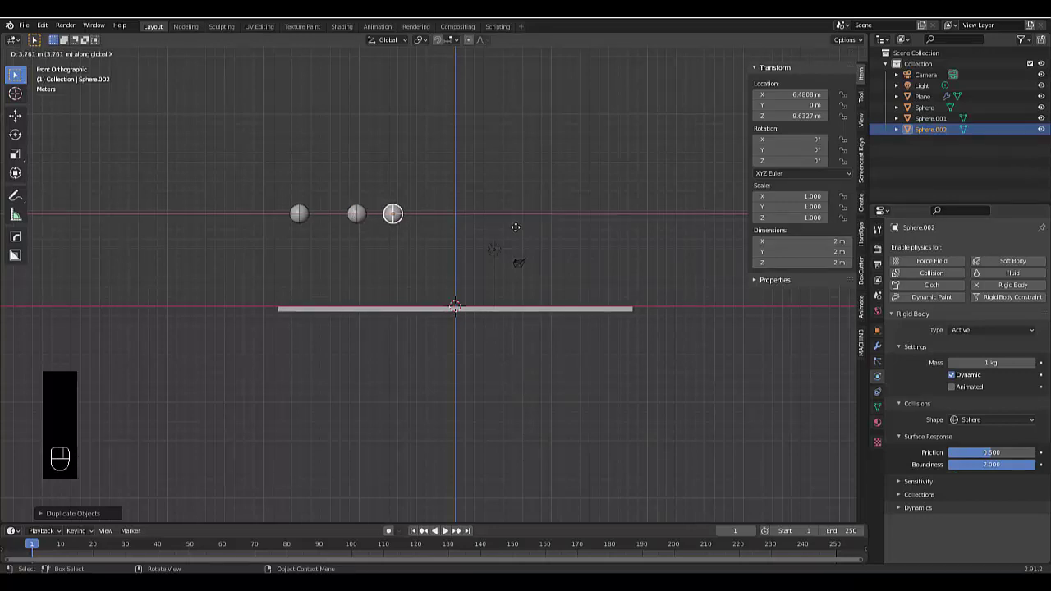
key(Escape)
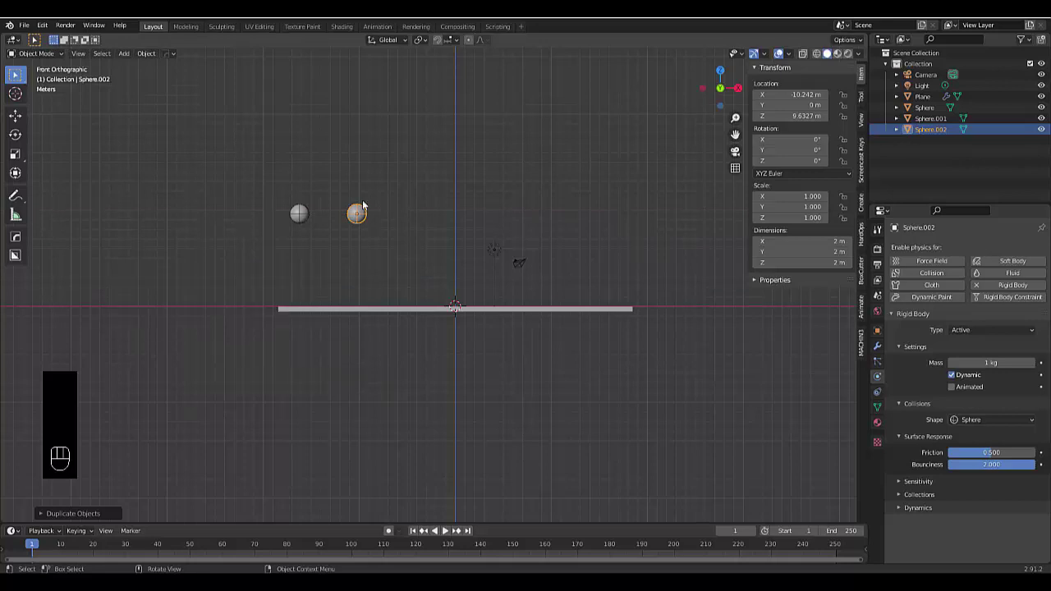
key(g)
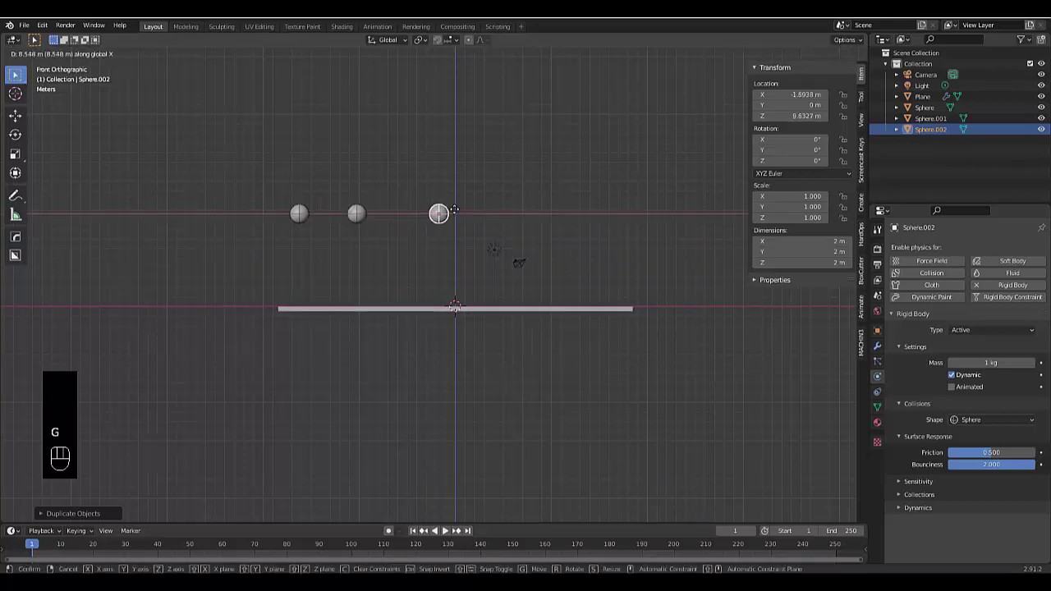
click(459, 202)
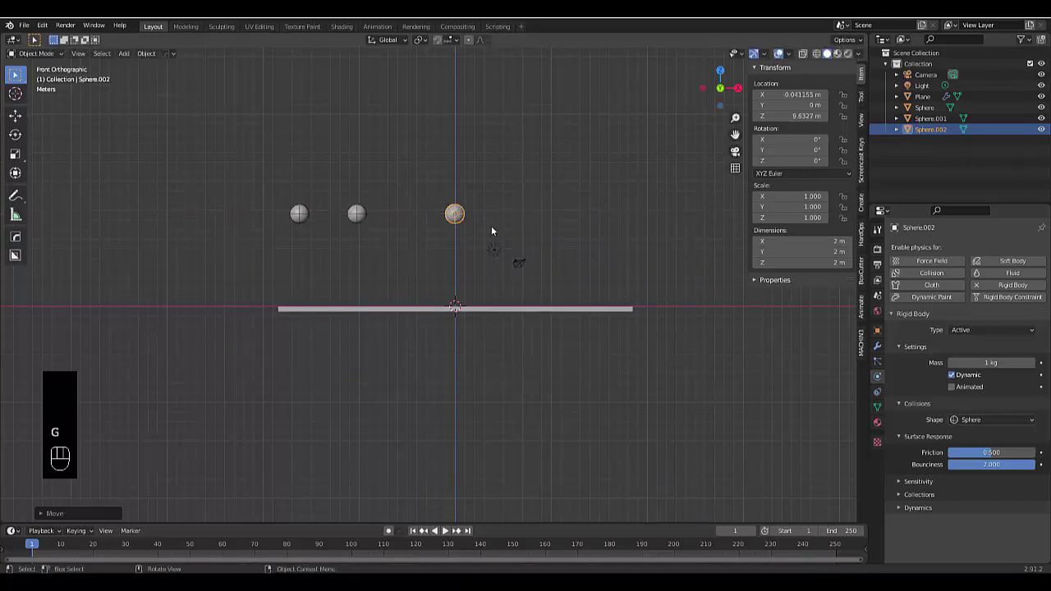
click(962, 464)
text(3.000)
key(Return)
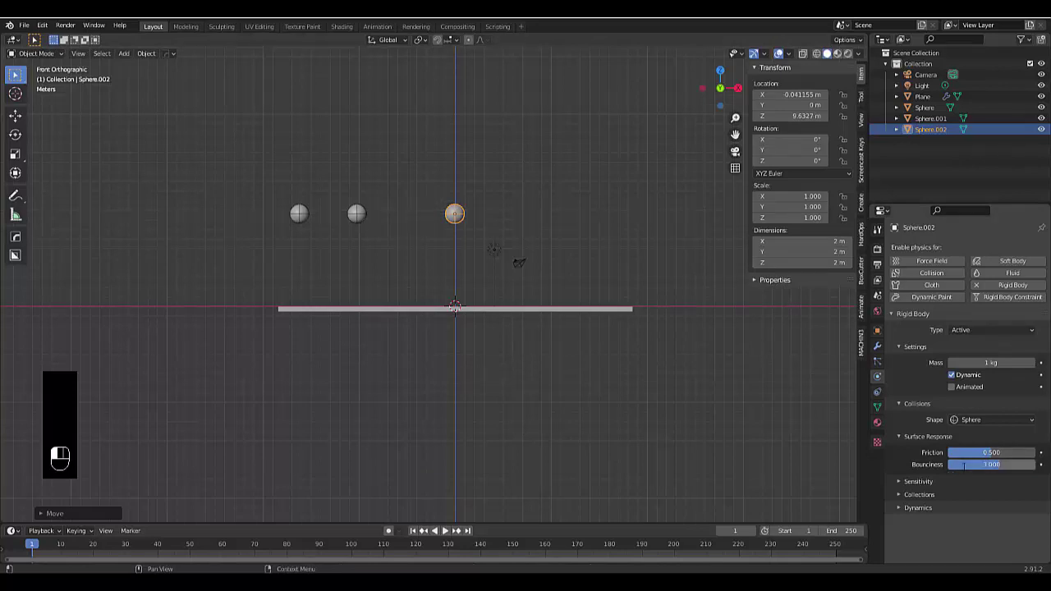
key(x)
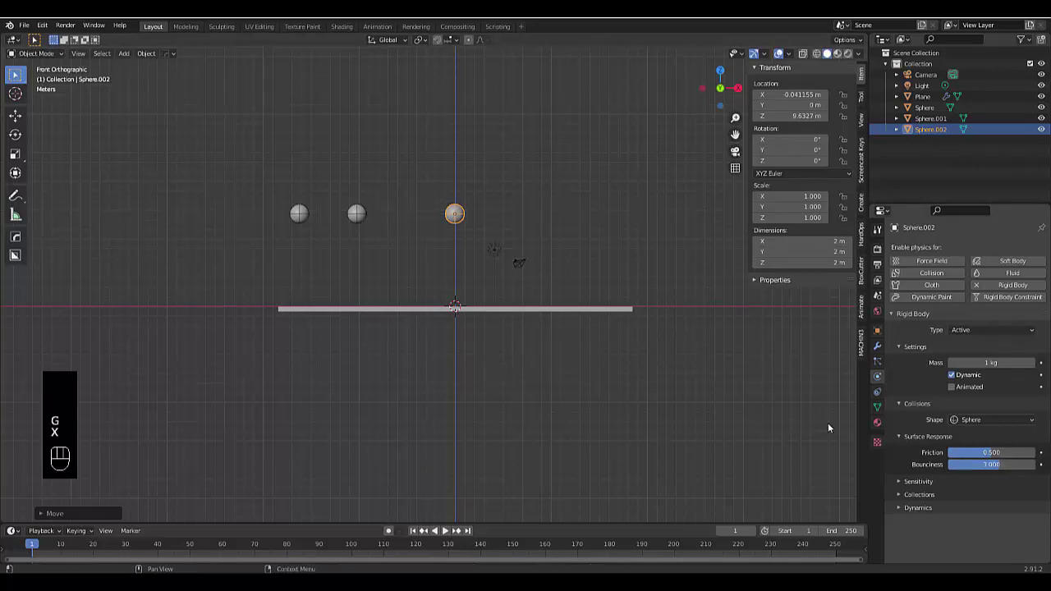
click(979, 482)
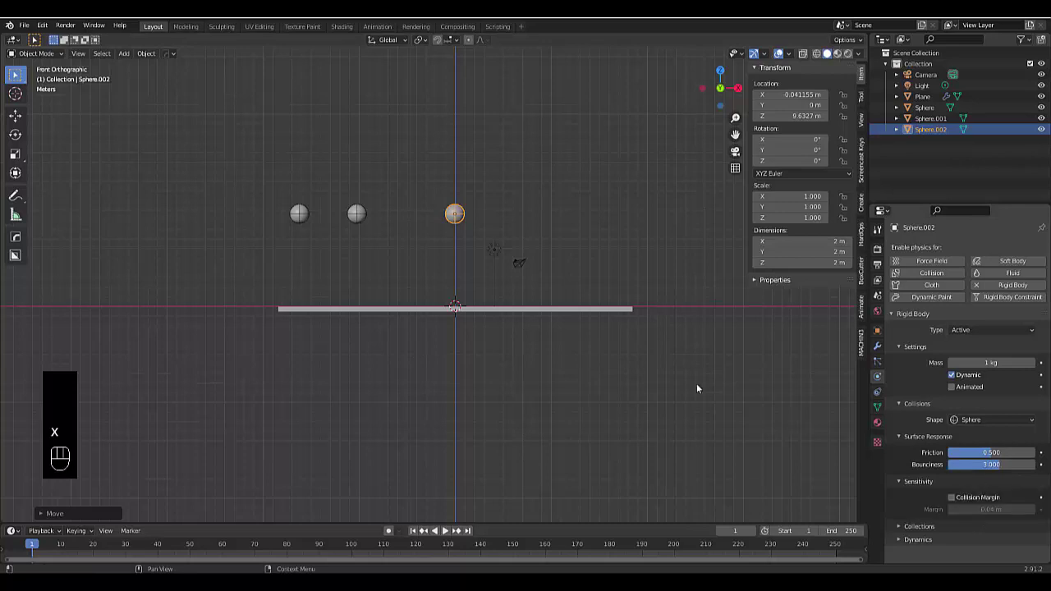
click(438, 162)
click(454, 213)
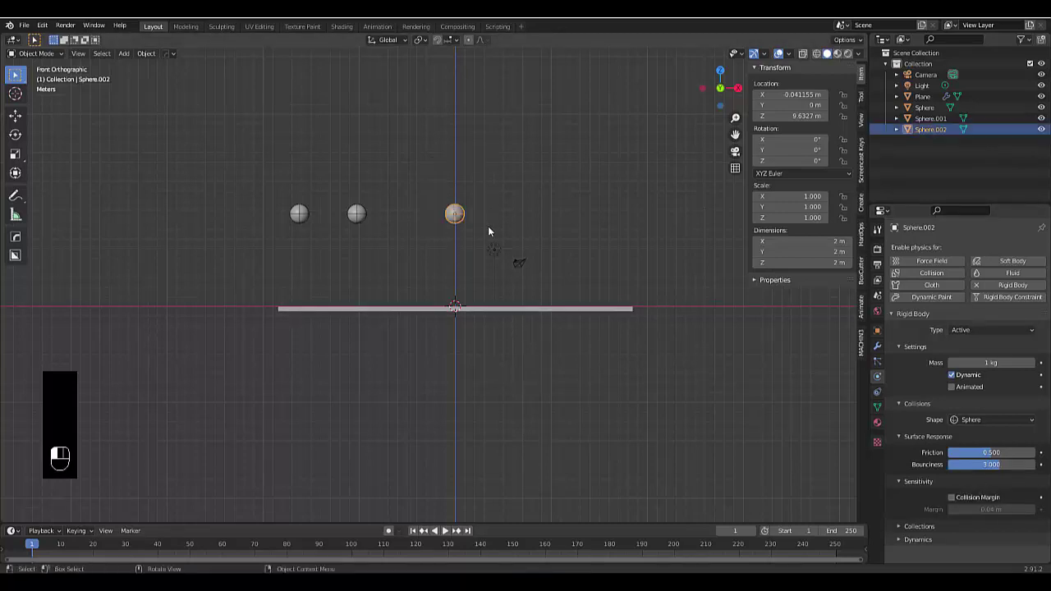
Duplicate the centre sphere to its right as a fourth sphere with bounciness 4
key(shift+d)
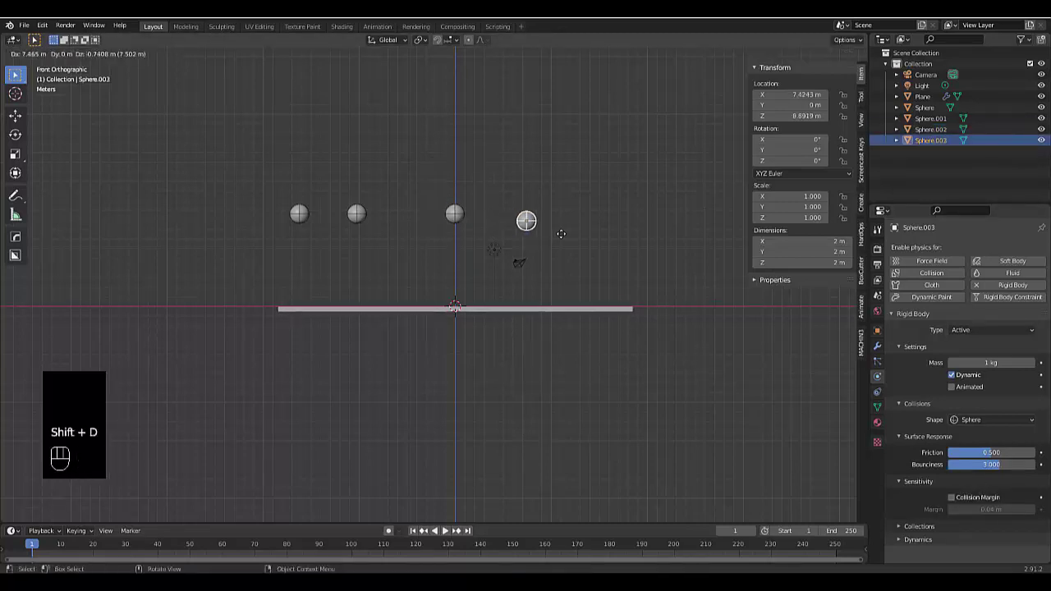
key(x)
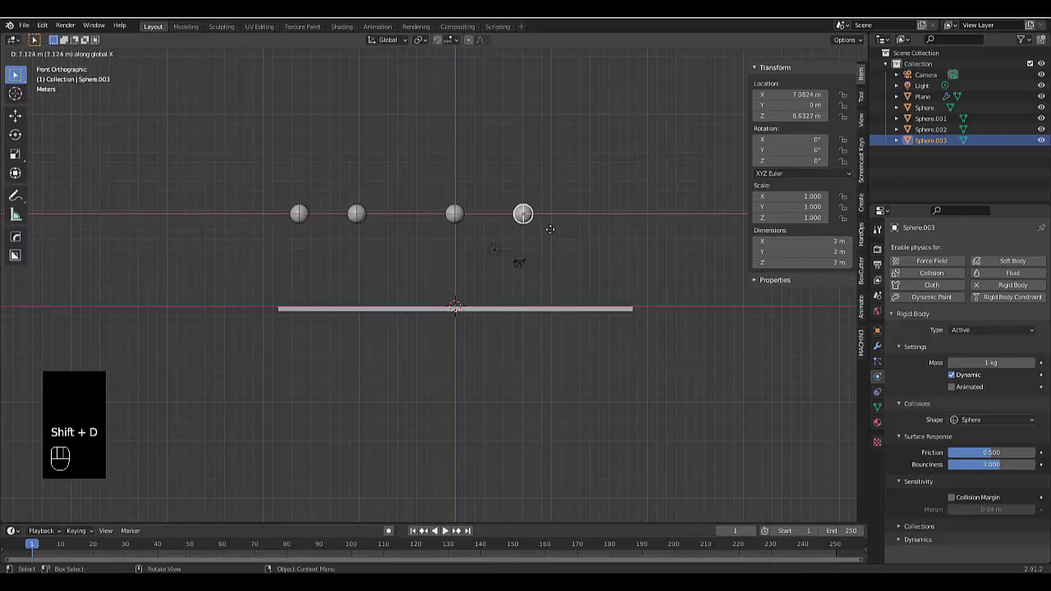
click(558, 229)
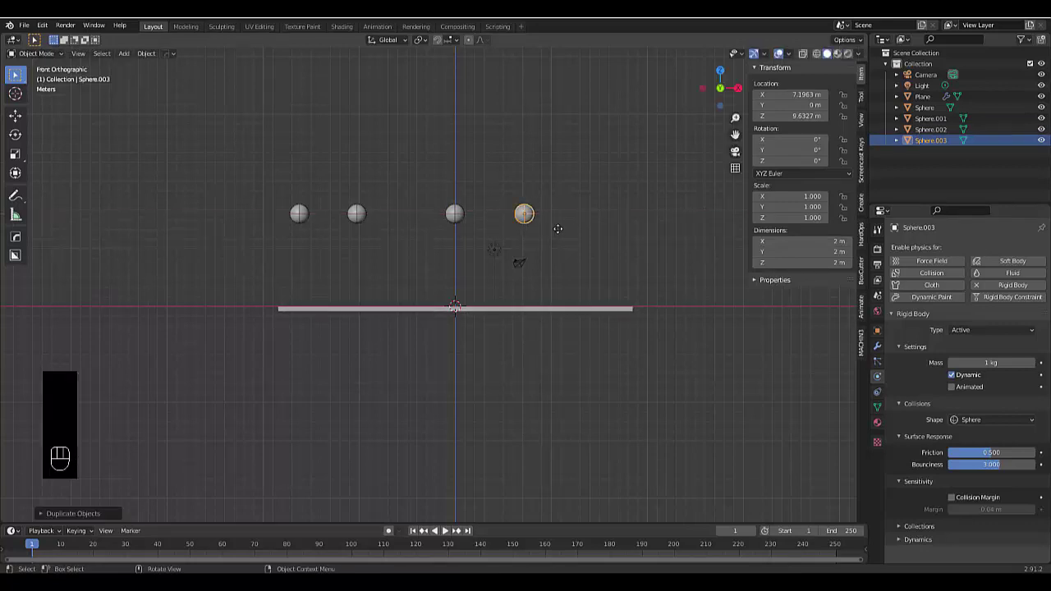
click(972, 465)
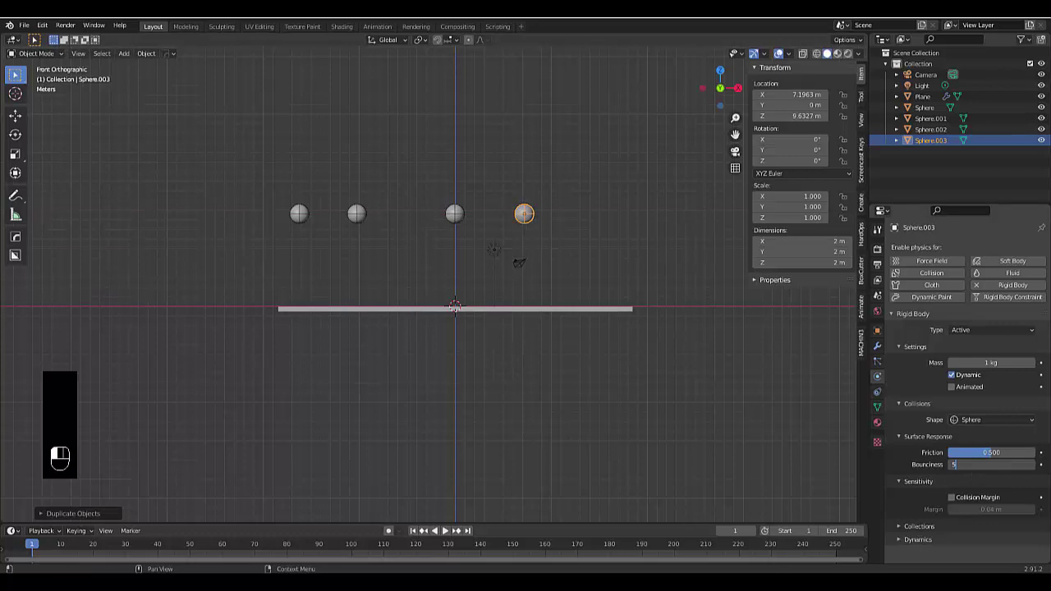
key(Return)
Duplicate a fifth sphere at the far right with bounciness 5
key(shift+d)
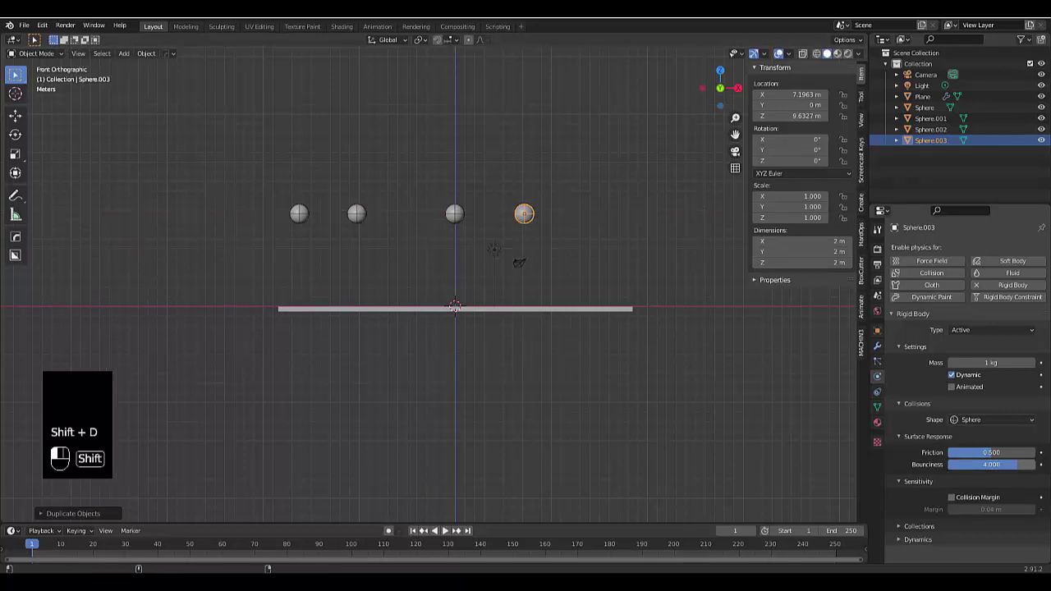
click(619, 346)
click(523, 213)
key(shift+d)
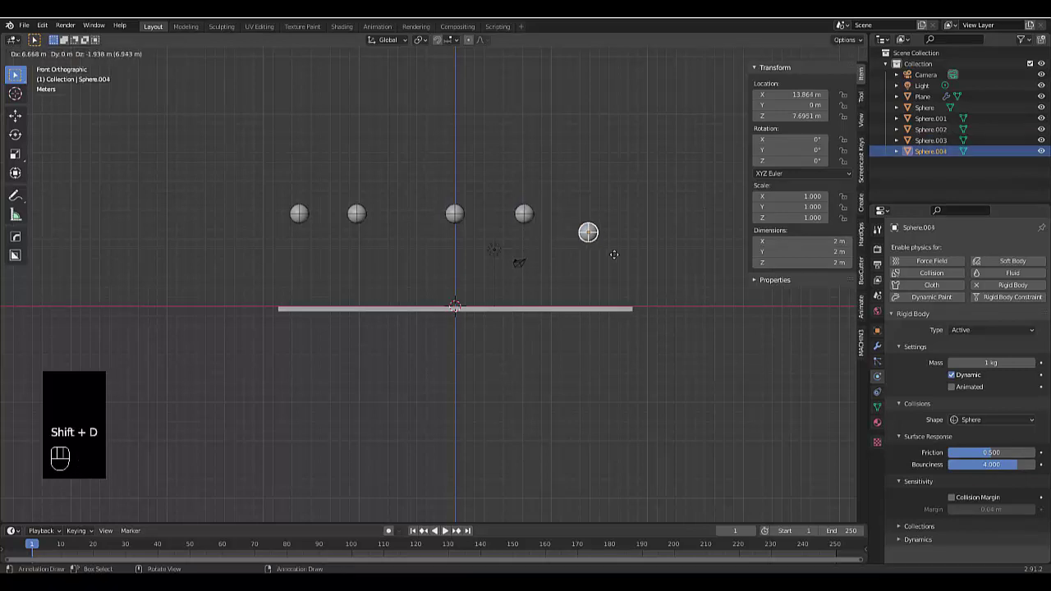
click(620, 236)
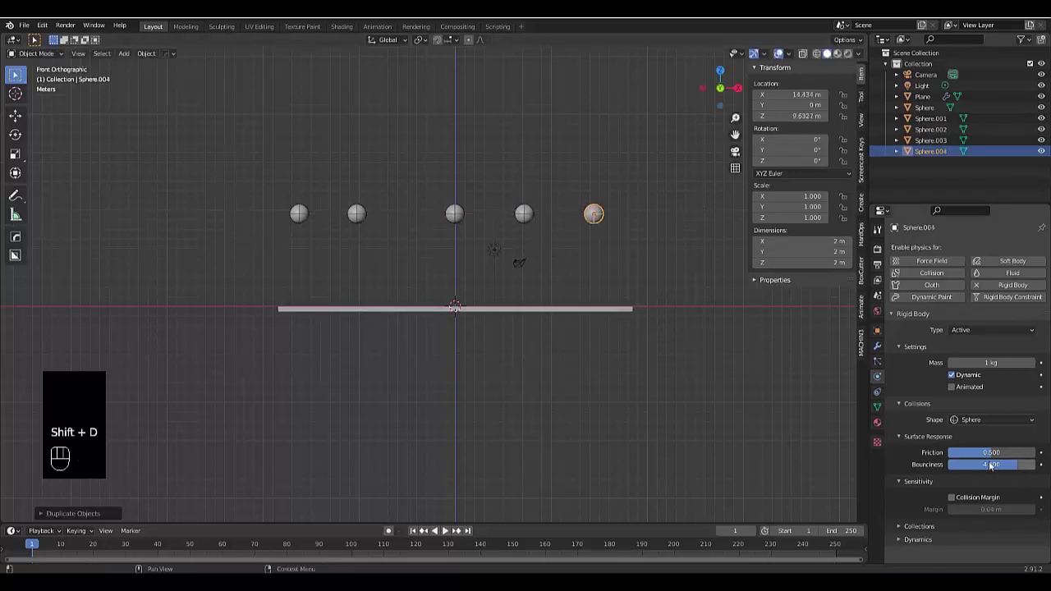
drag(991, 466, 1033, 466)
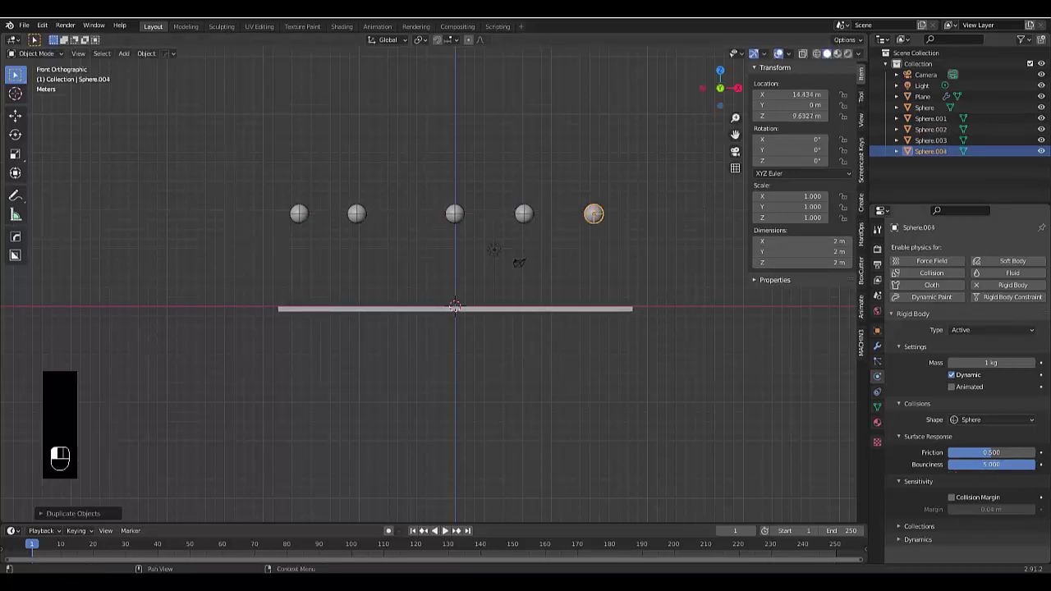
click(299, 214)
Create a new Emission material at strength 3 for the leftmost sphere
click(878, 423)
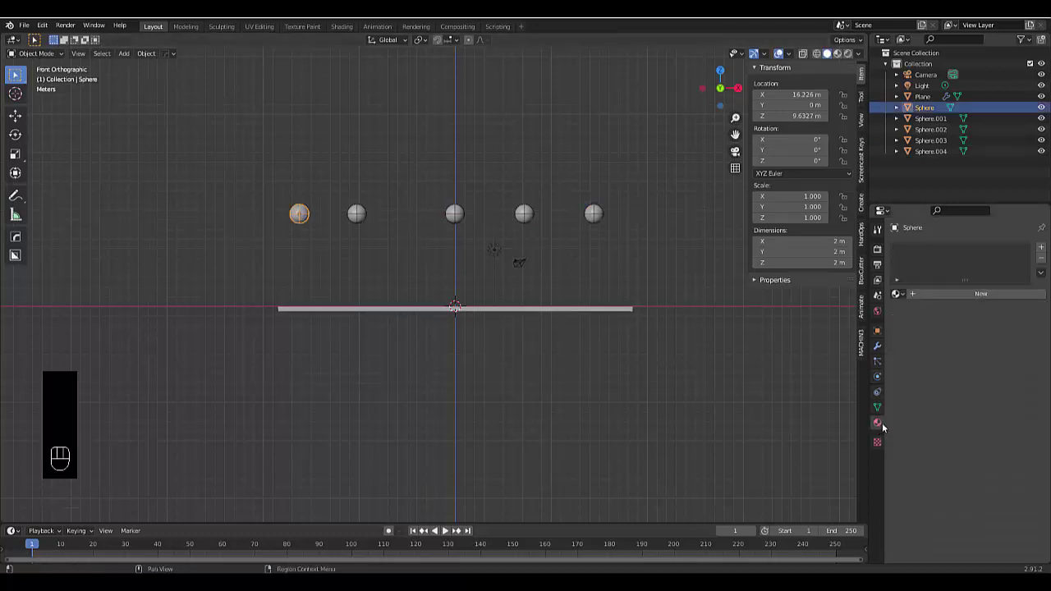
click(944, 294)
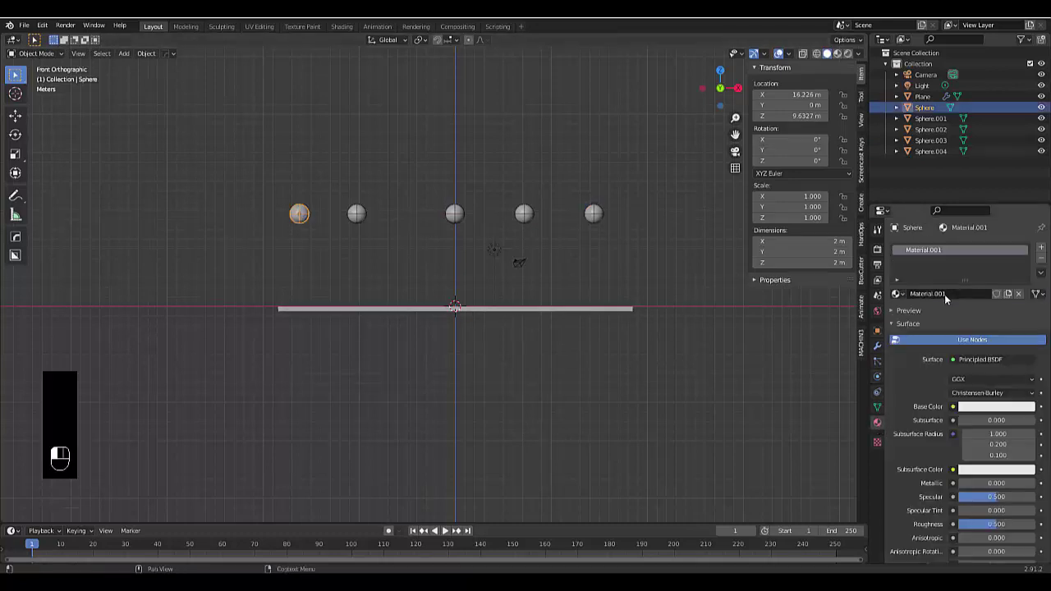
click(990, 359)
click(919, 143)
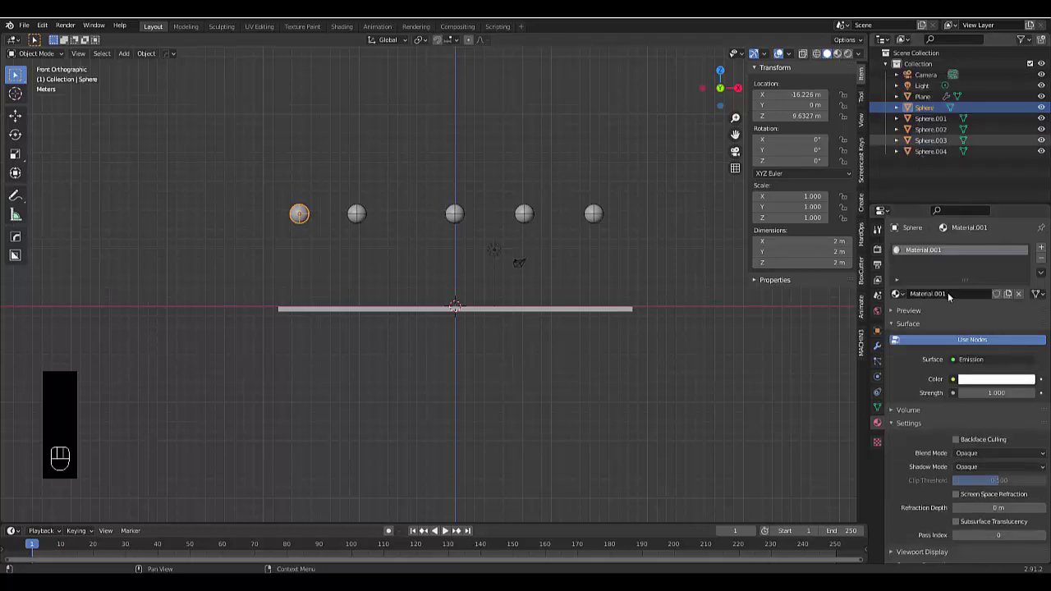
click(995, 392)
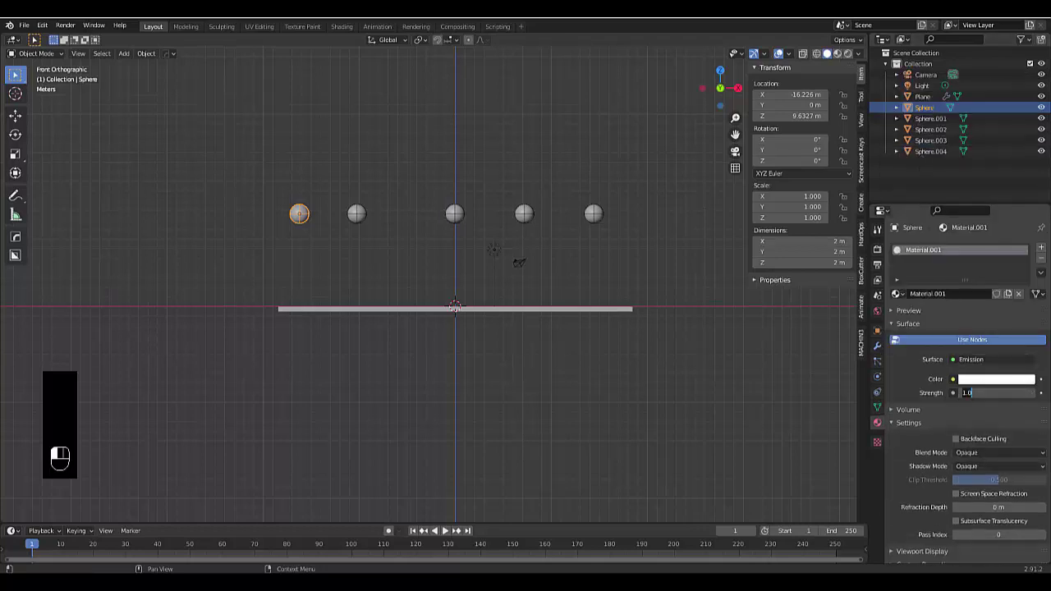
click(965, 349)
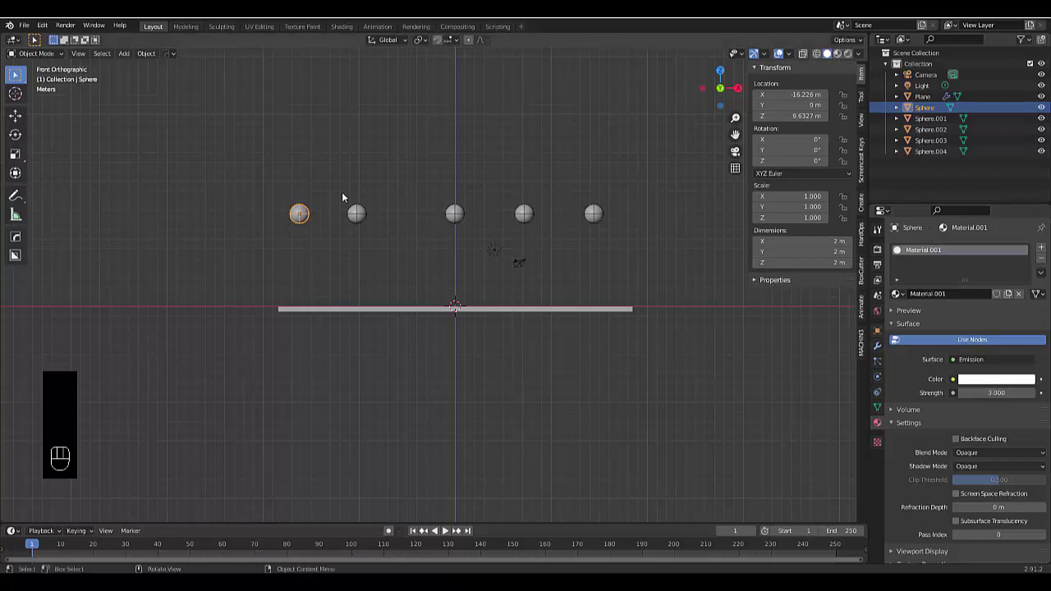
click(363, 218)
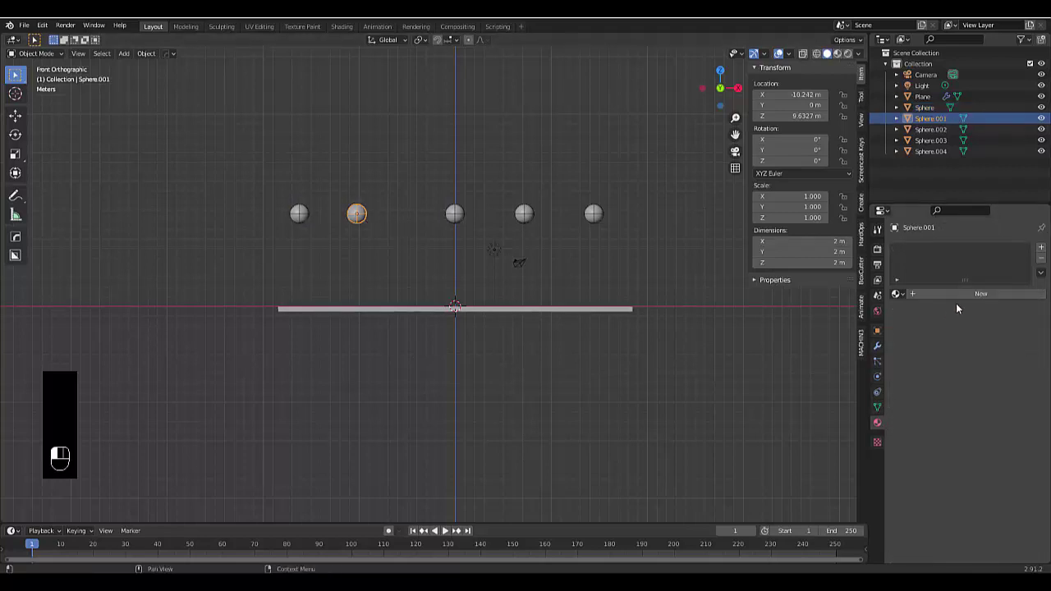
Make the second sphere's material a yellow Emission at strength 3
click(969, 360)
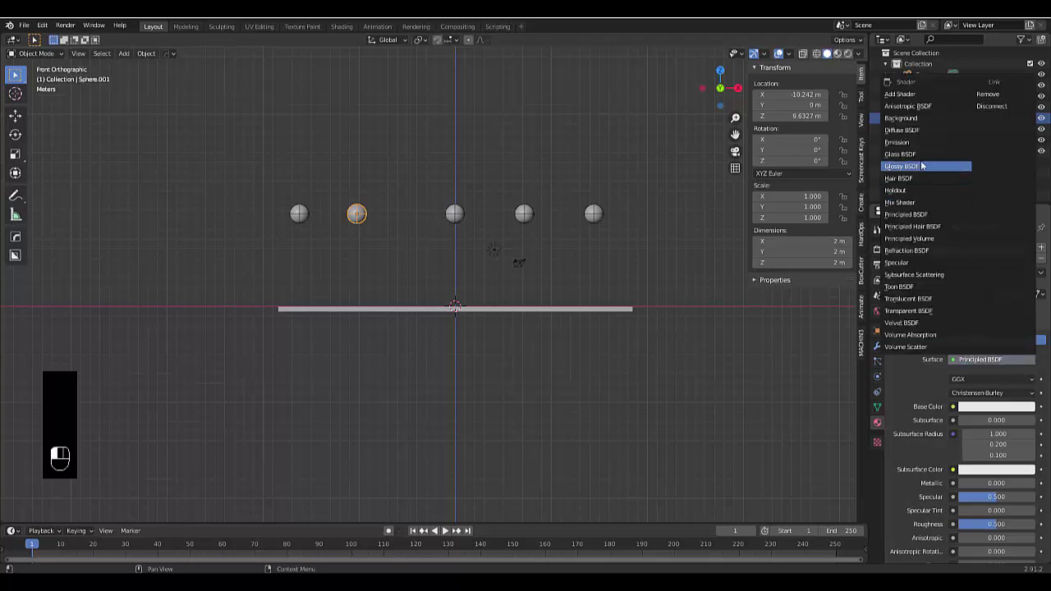
click(903, 142)
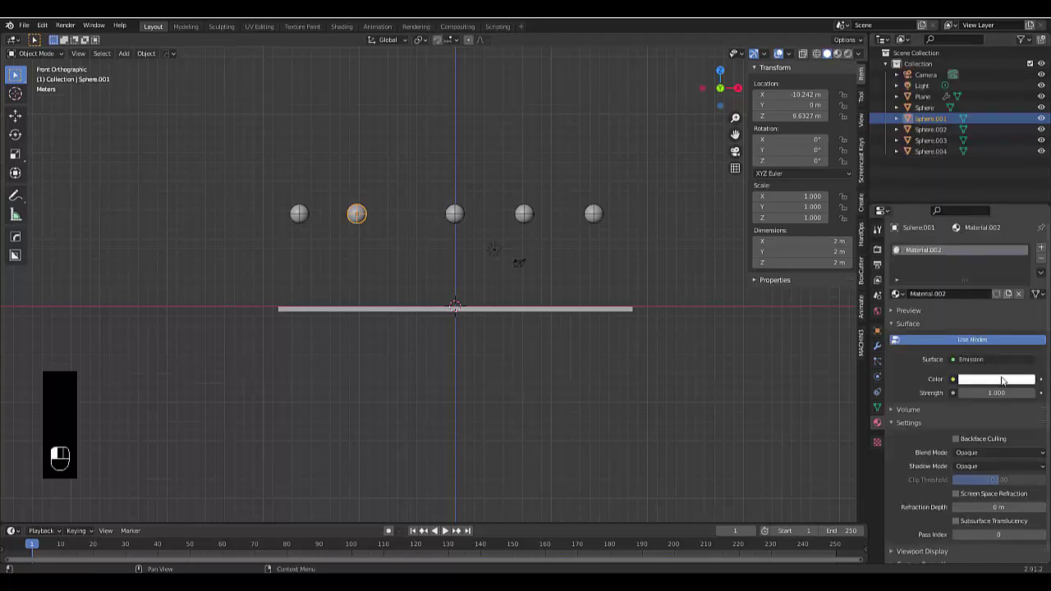
click(1003, 380)
click(948, 288)
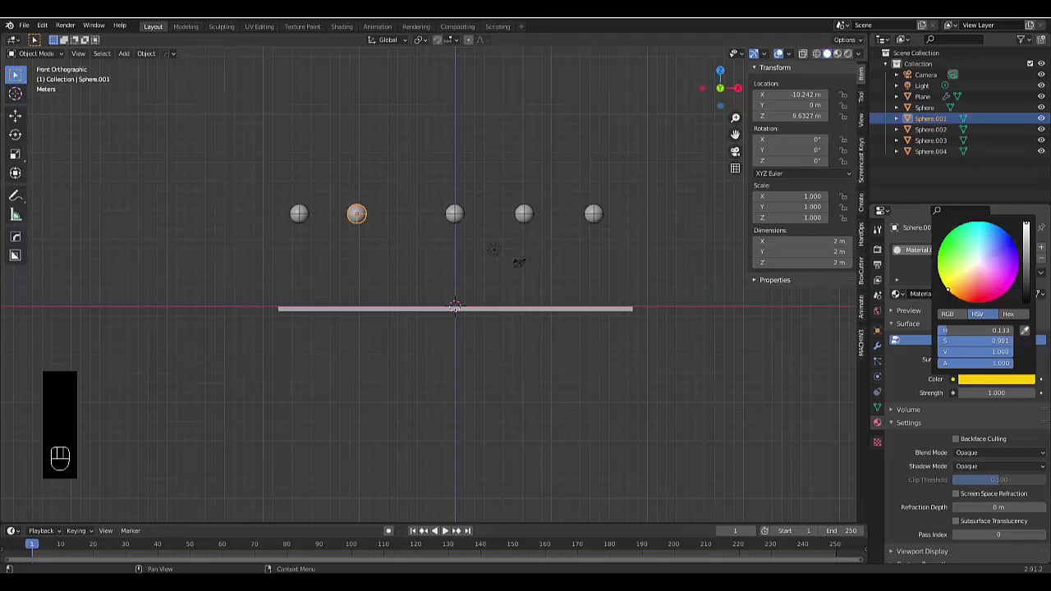
click(987, 392)
text(3)
key(Return)
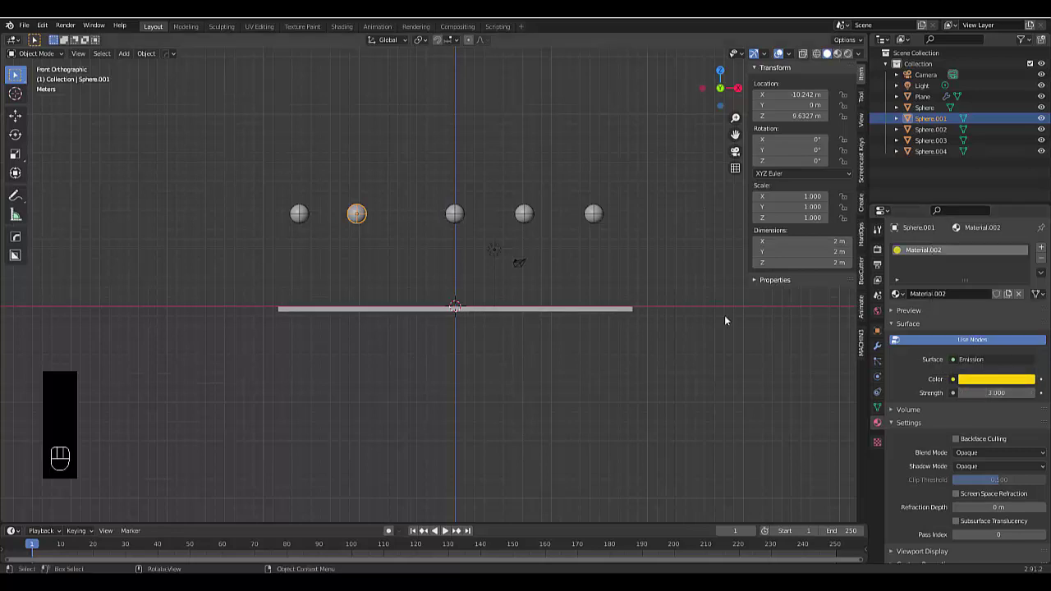
Give the middle sphere a new cyan Emission material at strength 3
click(454, 213)
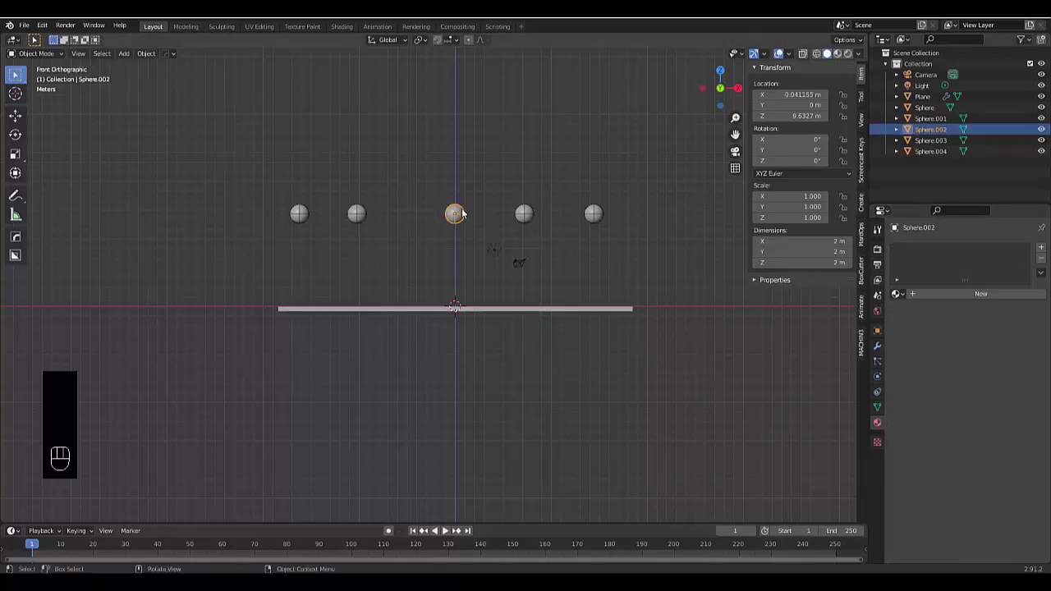
click(936, 294)
click(974, 360)
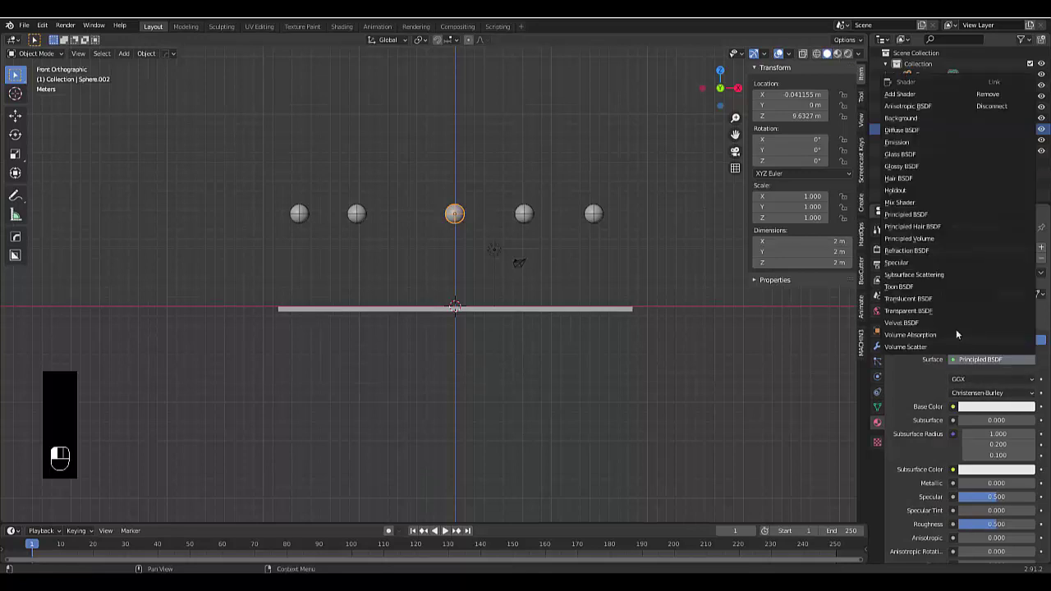
click(916, 139)
click(974, 379)
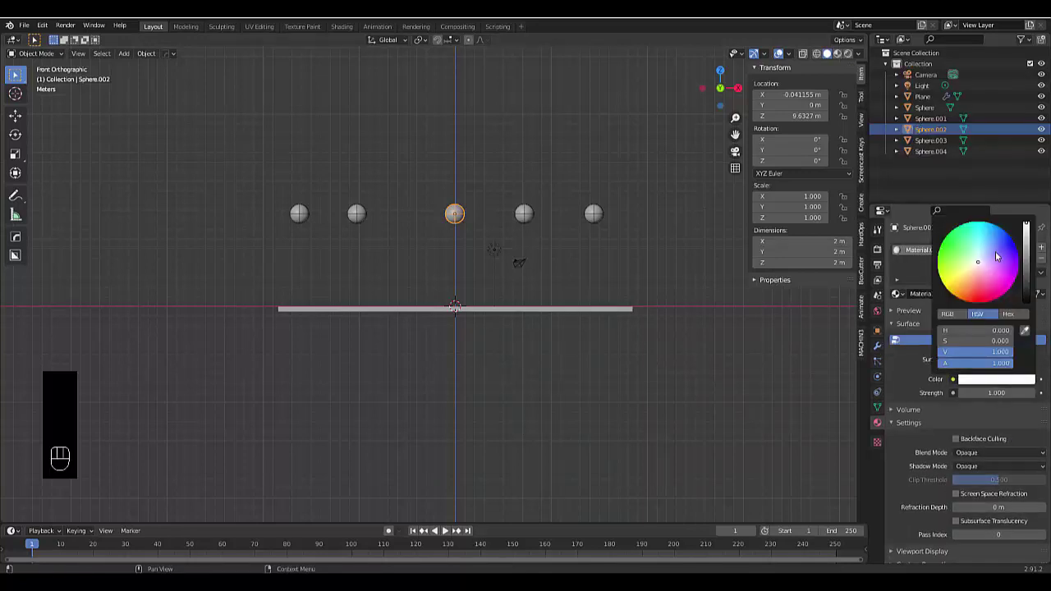
click(948, 258)
click(996, 392)
text(1.0)
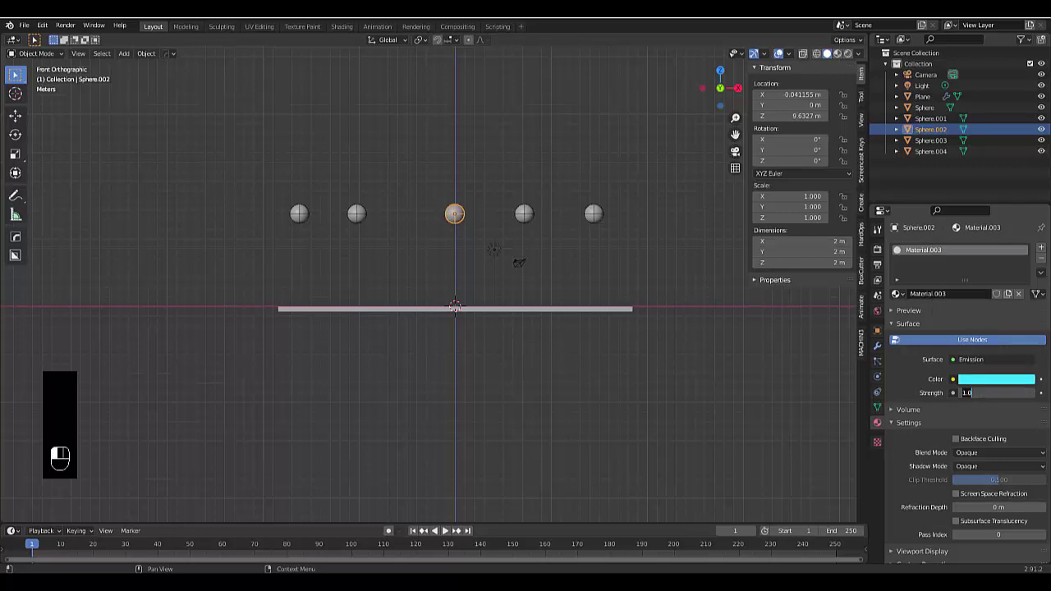
key(Return)
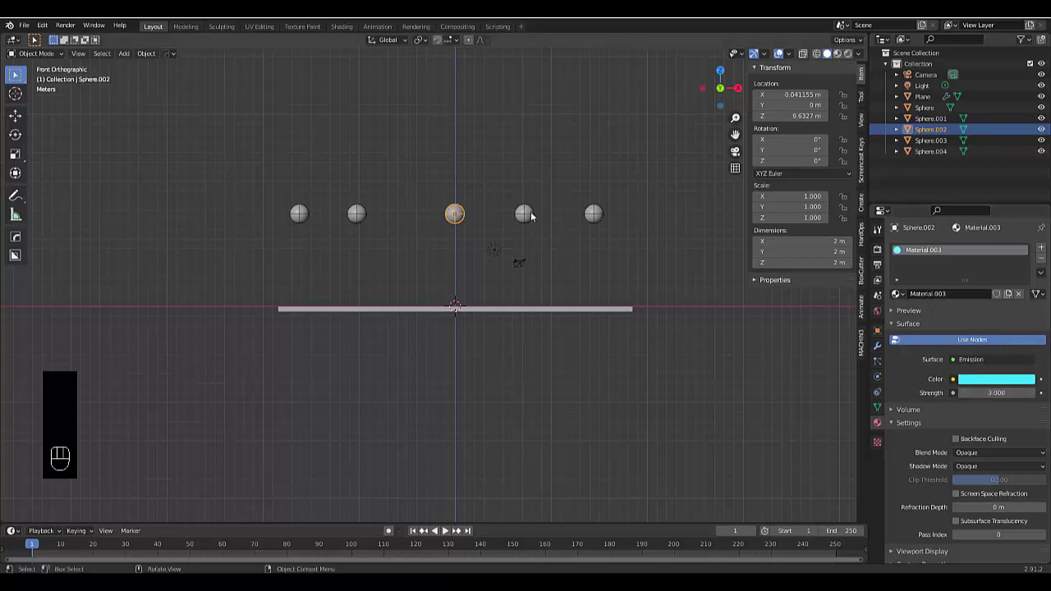
Give the fourth sphere a new magenta Emission material at strength 3
click(527, 216)
click(956, 339)
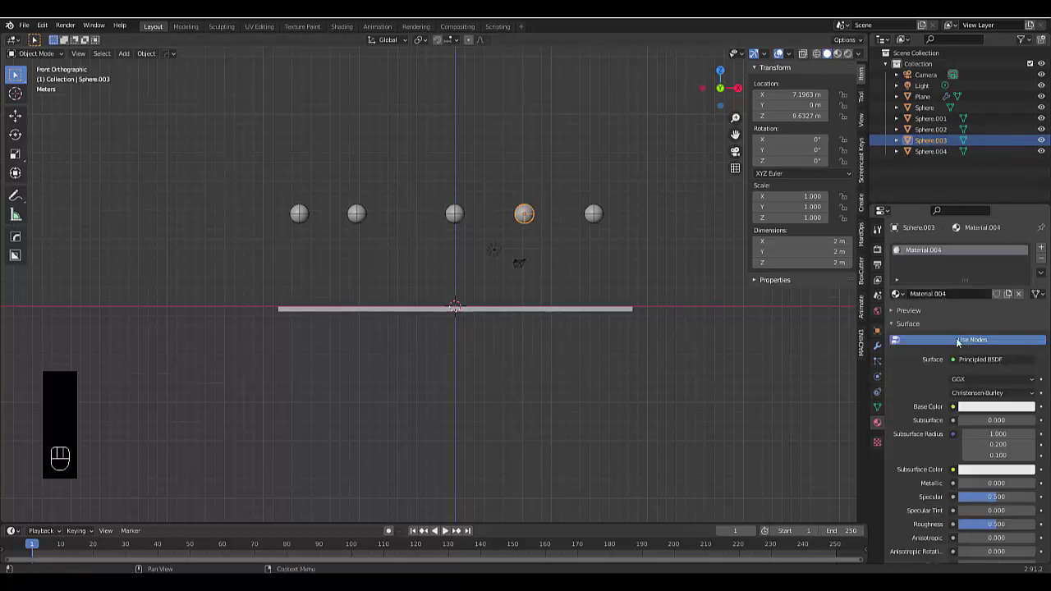
click(973, 361)
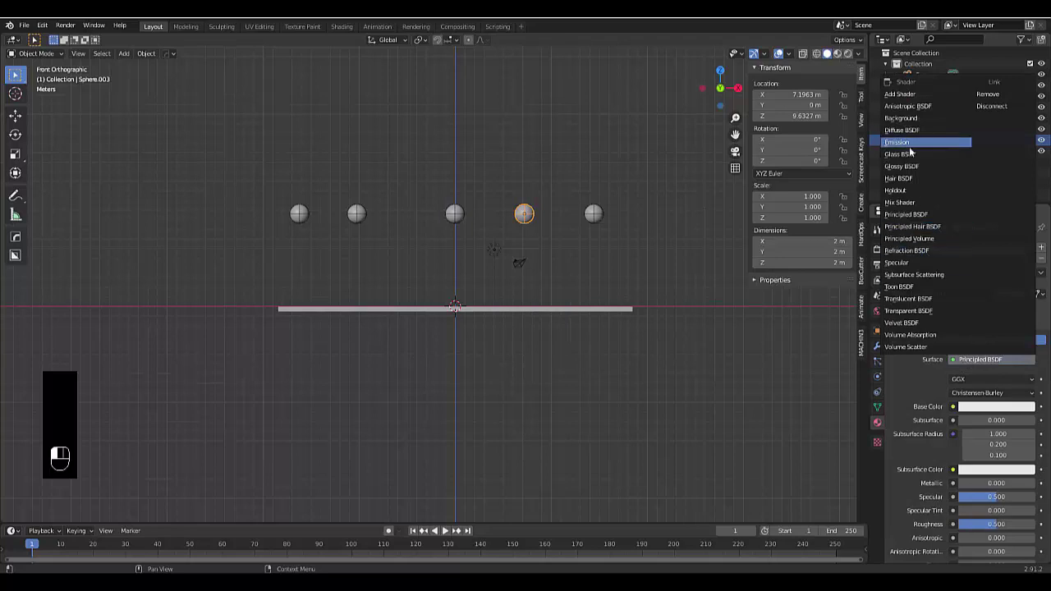
click(944, 141)
click(983, 379)
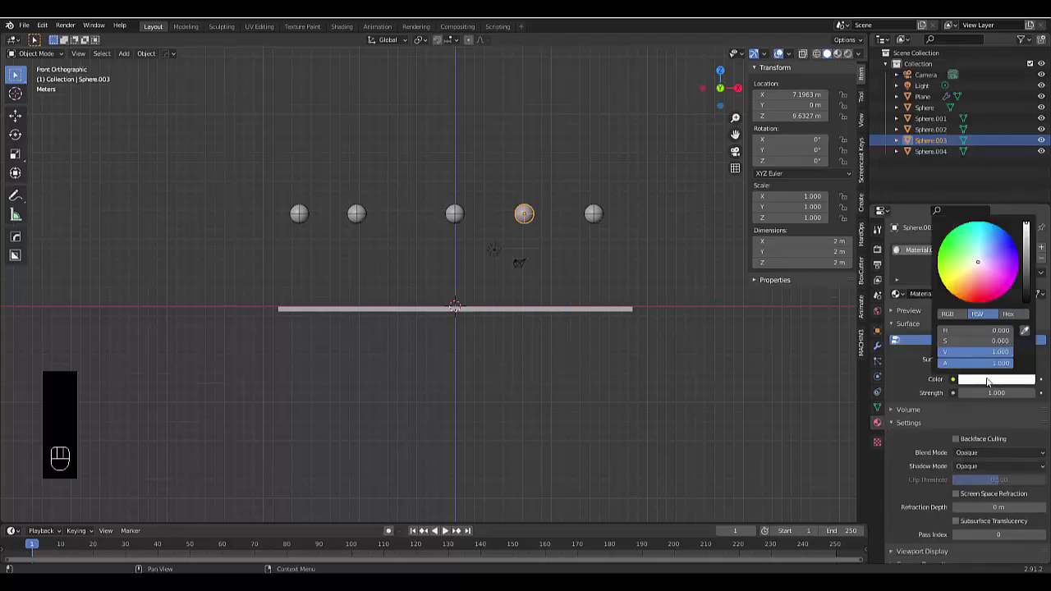
click(1011, 283)
click(996, 392)
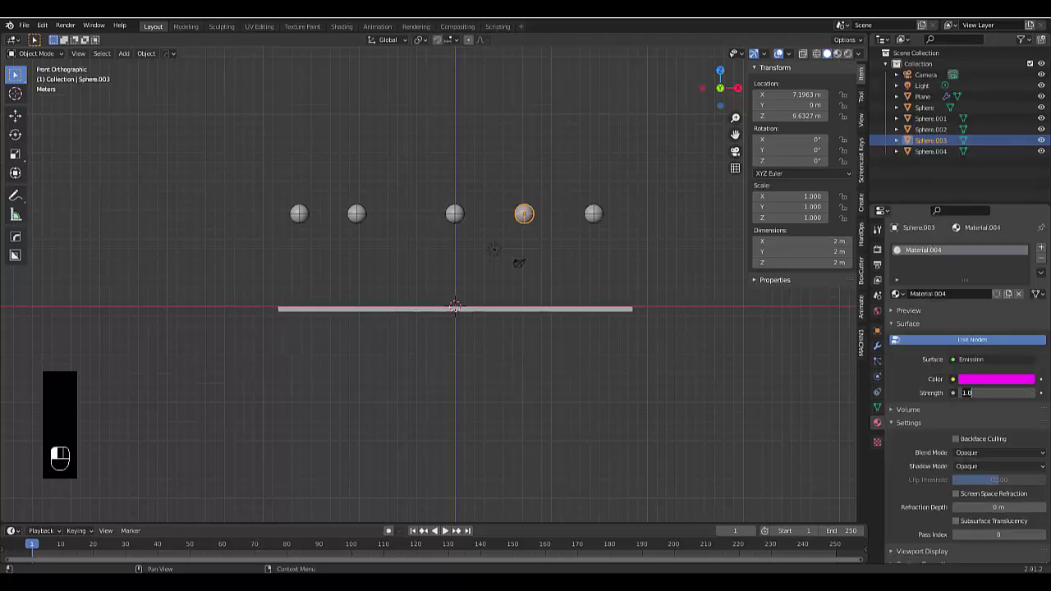
text(3)
key(Return)
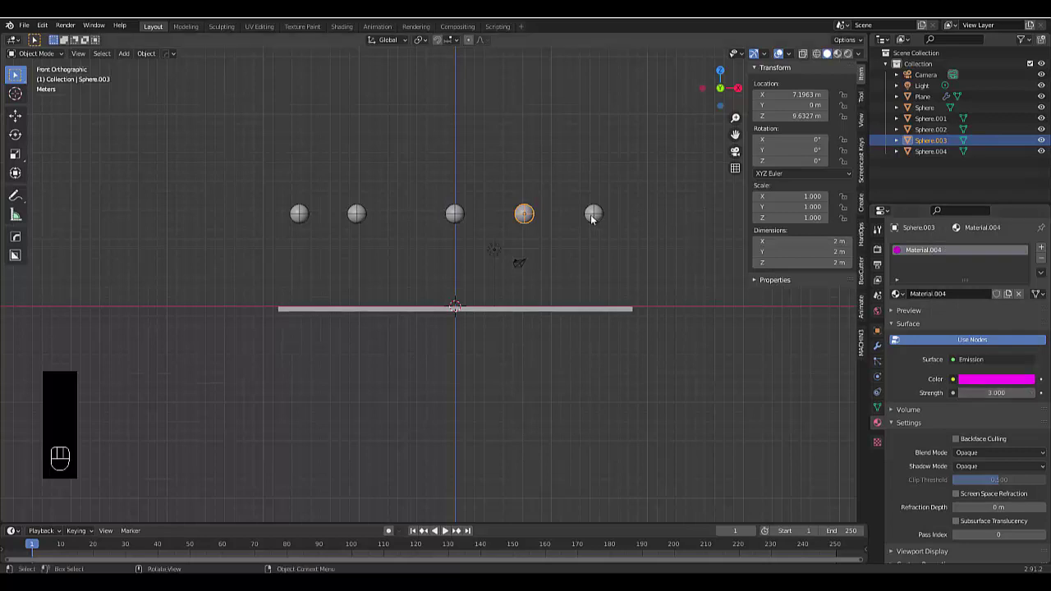
Make the rightmost sphere's material a green Emission at strength 3
click(591, 216)
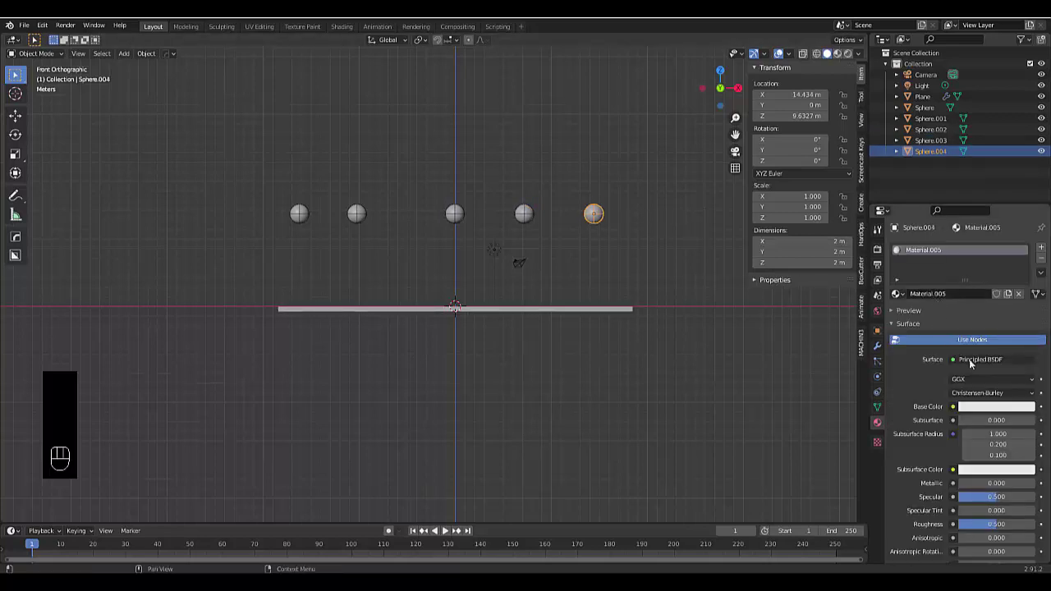
click(975, 361)
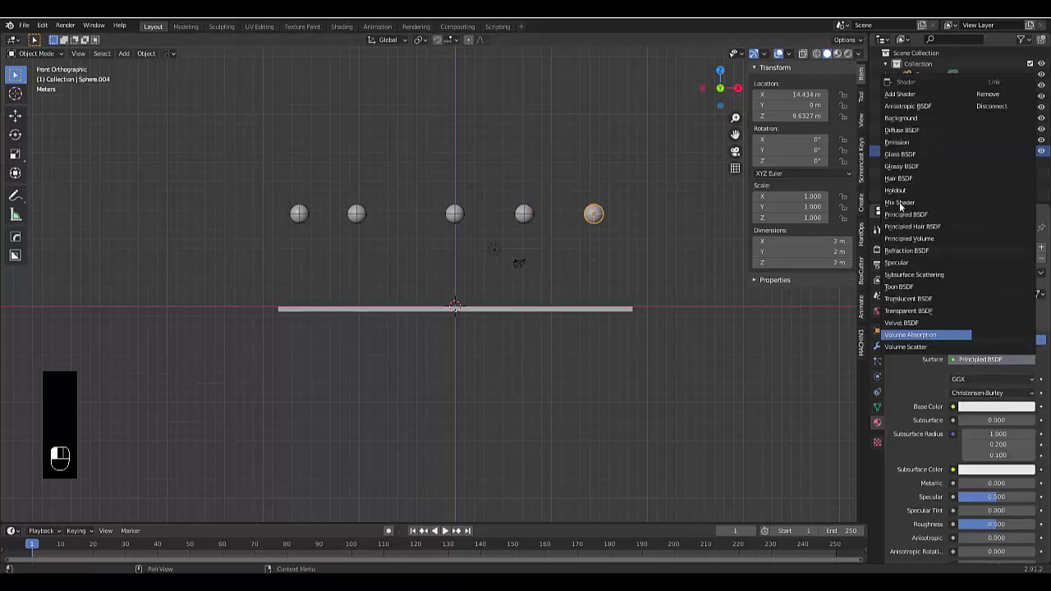
click(897, 142)
click(999, 379)
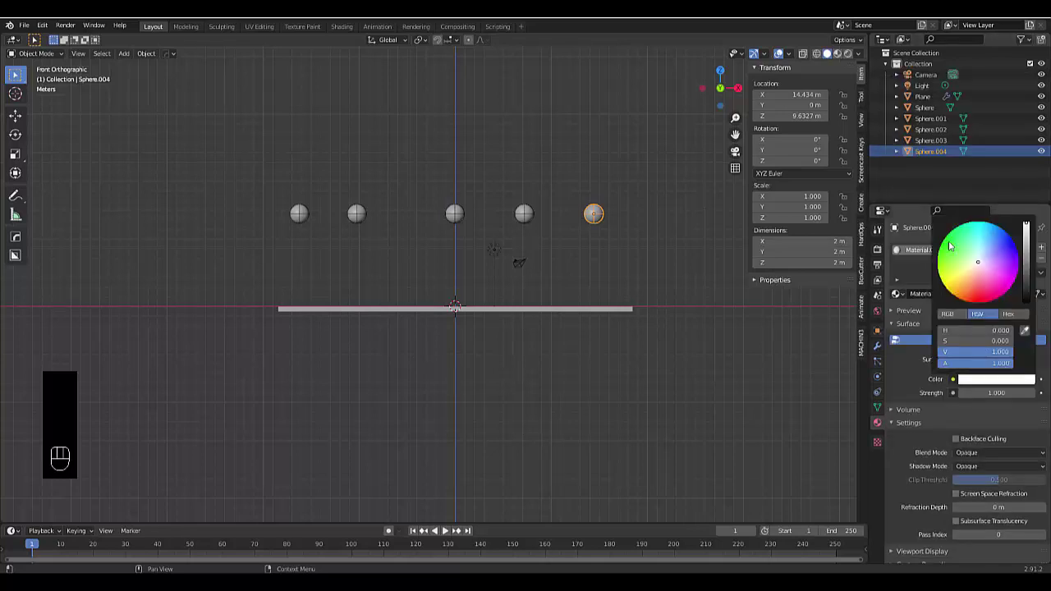
click(949, 247)
click(998, 392)
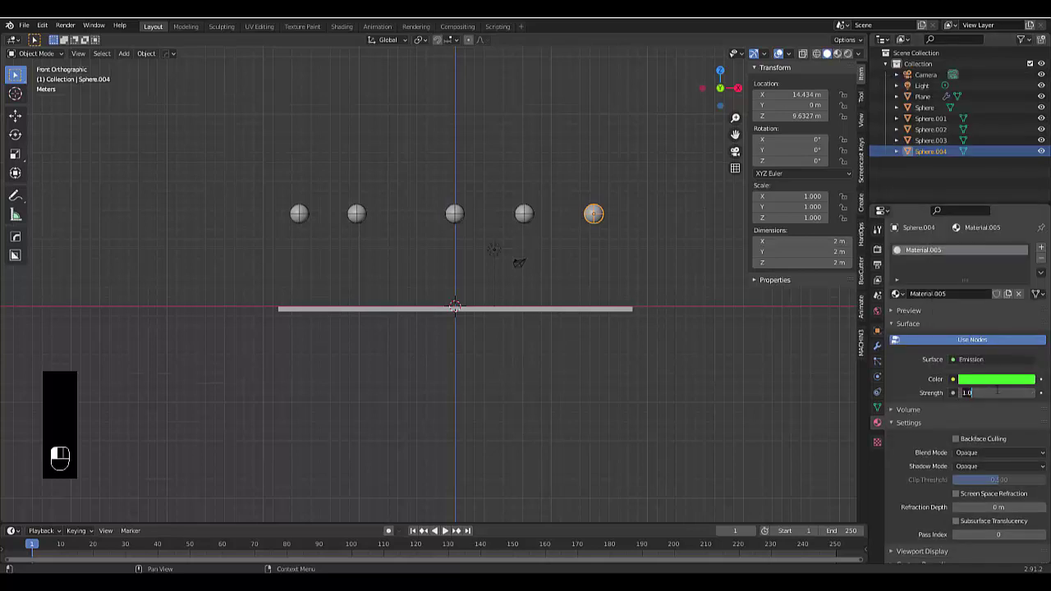
key(Return)
Select the floor plane and give it a new material
click(525, 312)
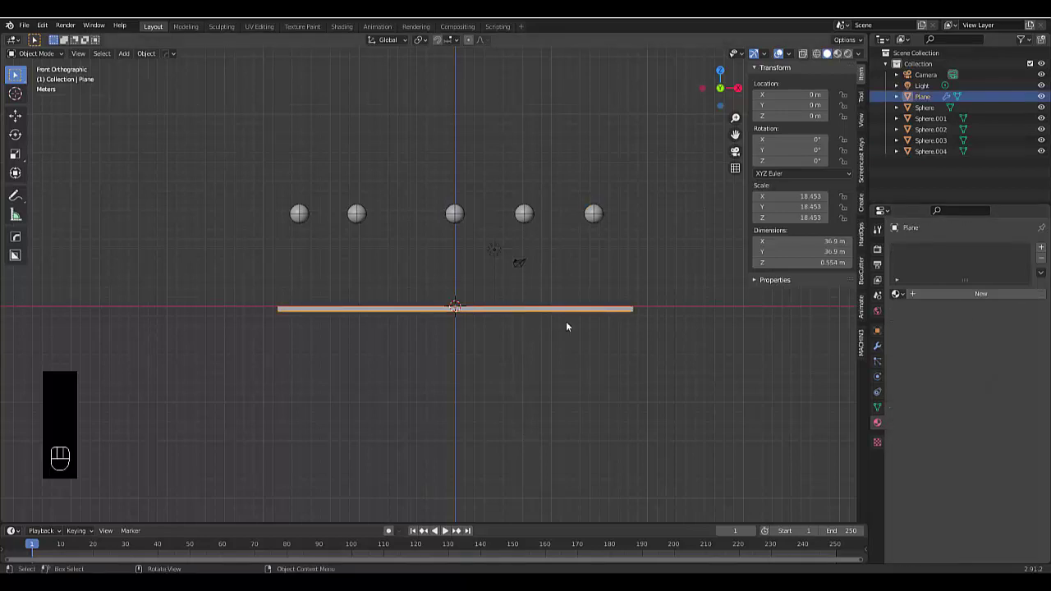
click(967, 293)
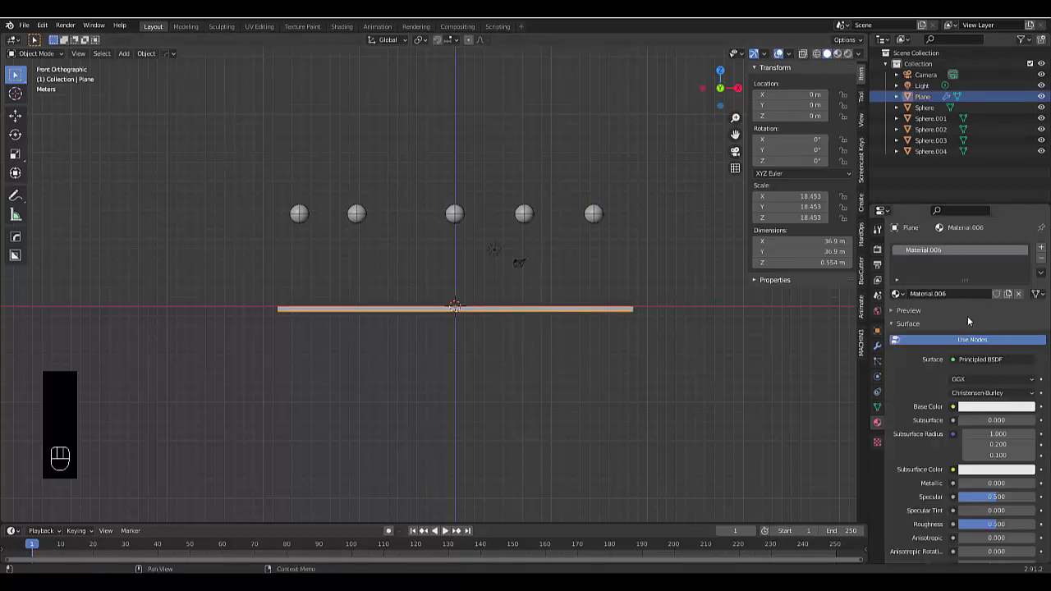
click(988, 408)
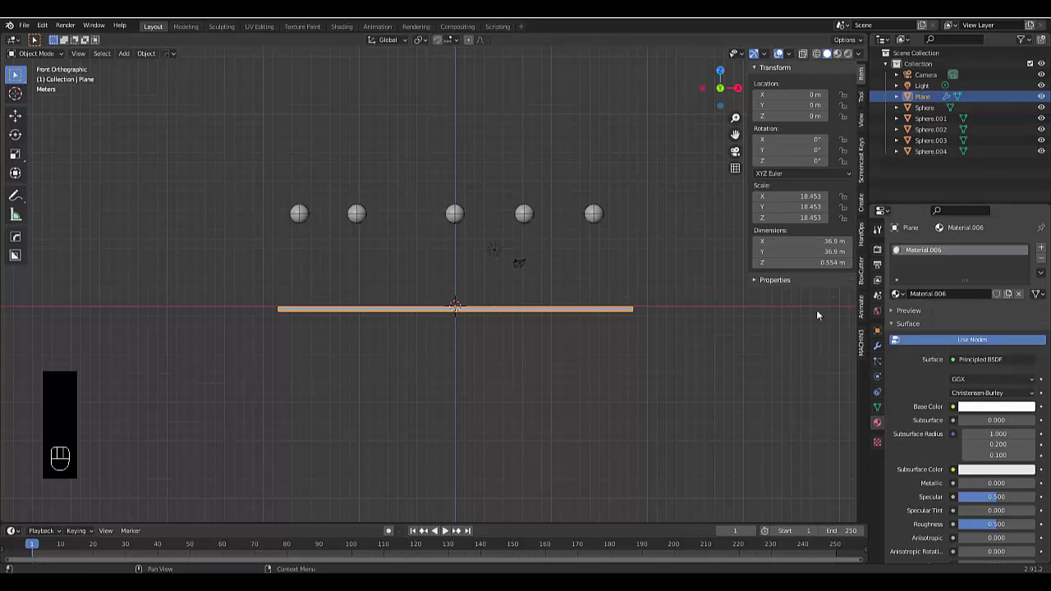
Darken the world background colour to nearly black
click(877, 310)
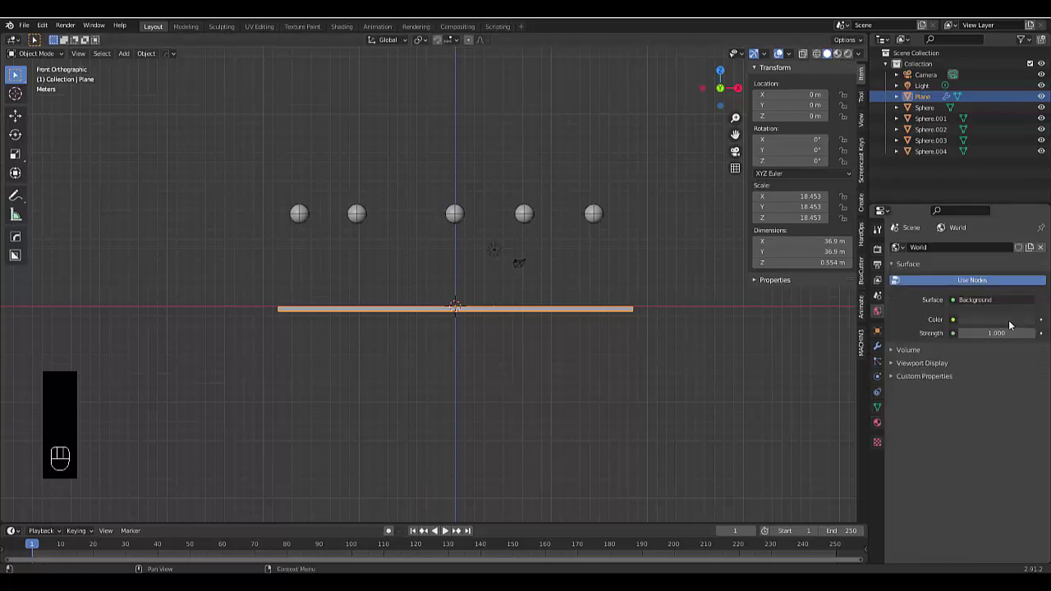
click(1008, 319)
click(1007, 321)
click(999, 319)
drag(985, 291, 969, 291)
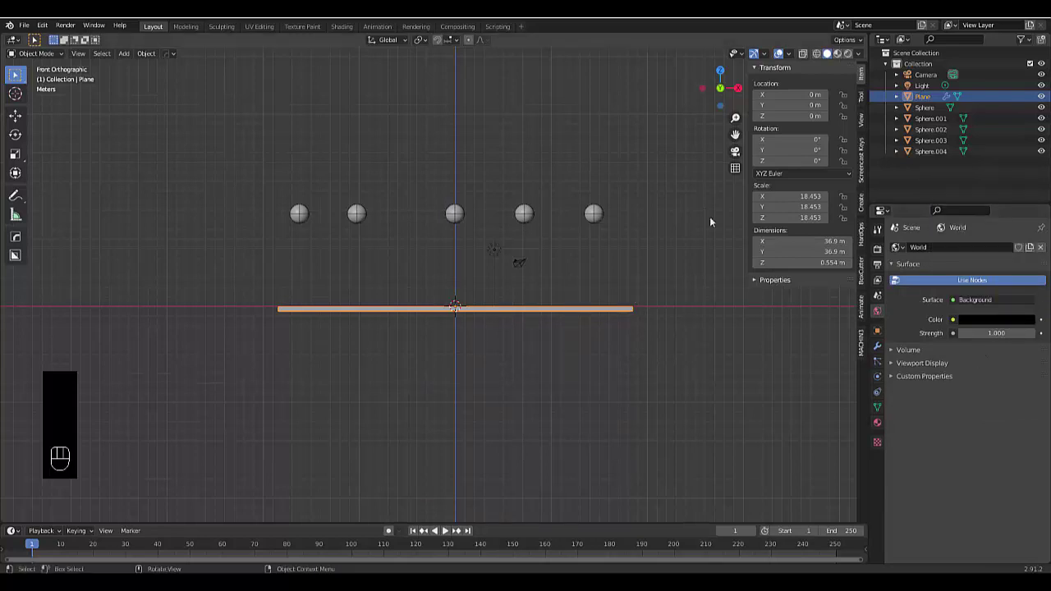
Preview in Rendered shading with Bloom and Screen Space Reflections enabled in Render Properties
click(848, 53)
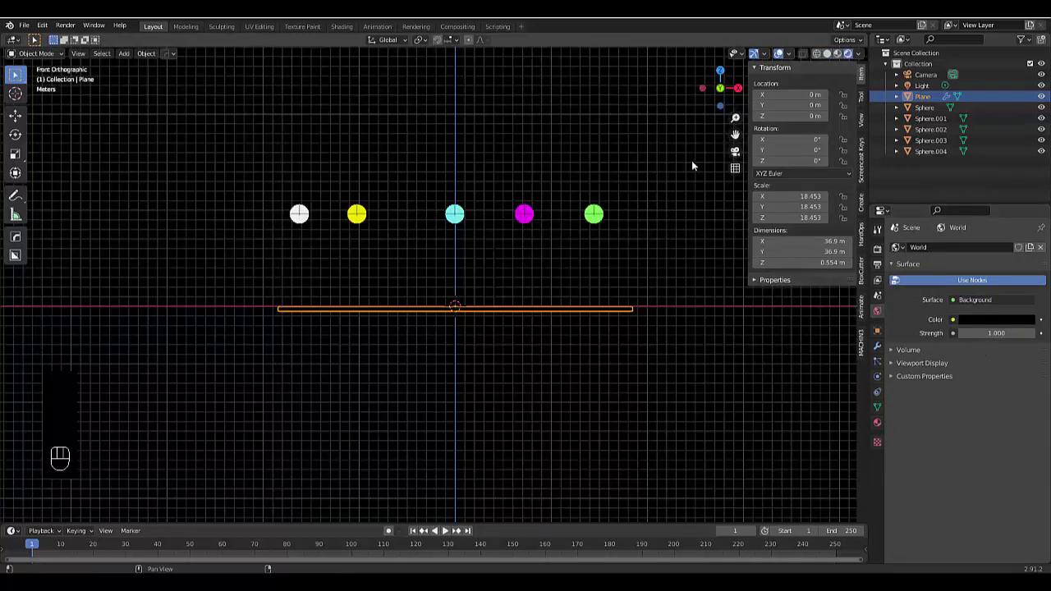
click(877, 248)
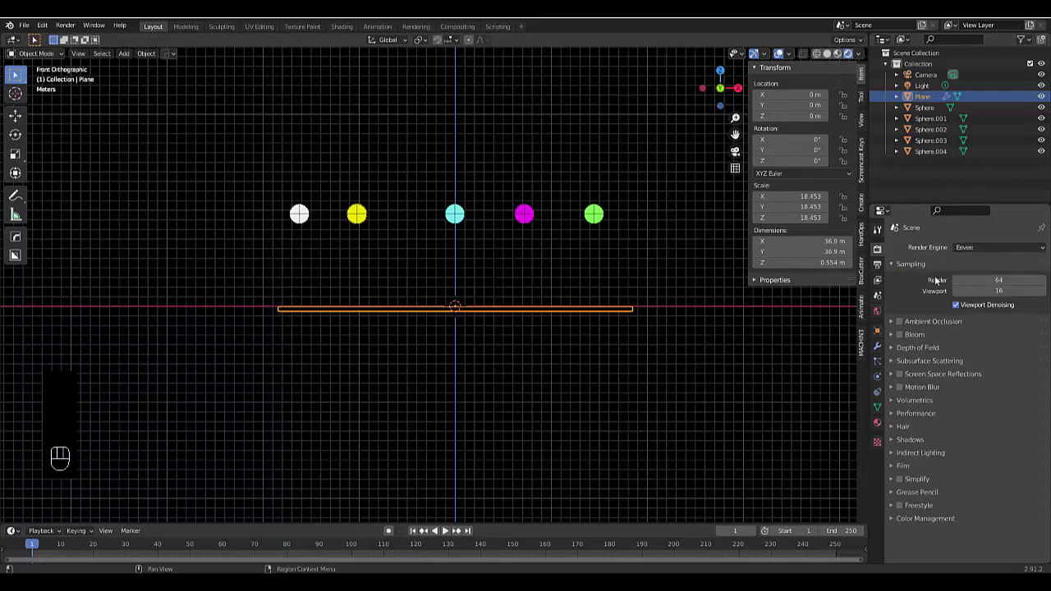
click(899, 334)
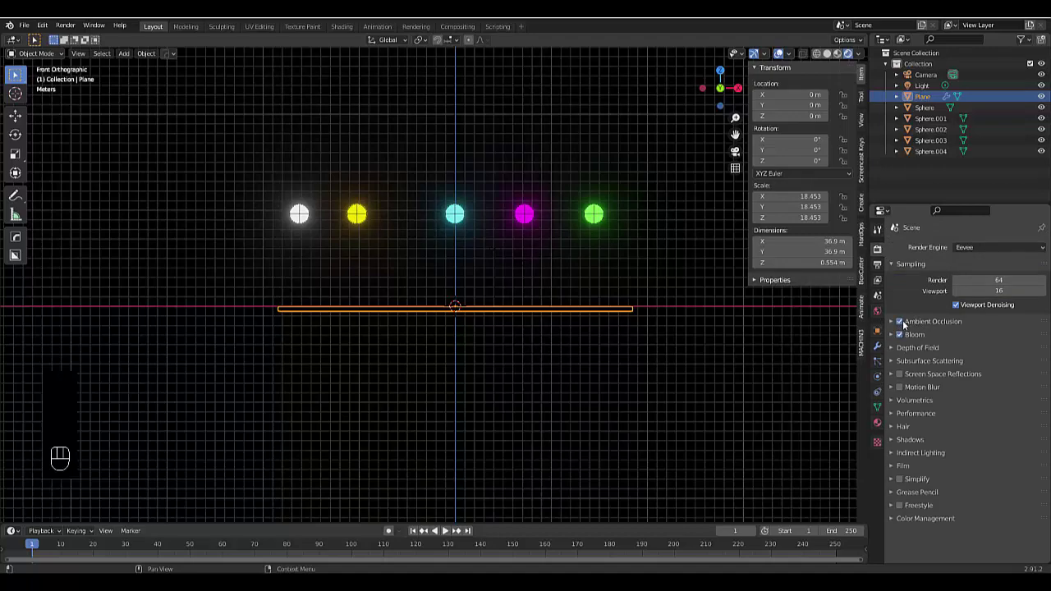
click(899, 374)
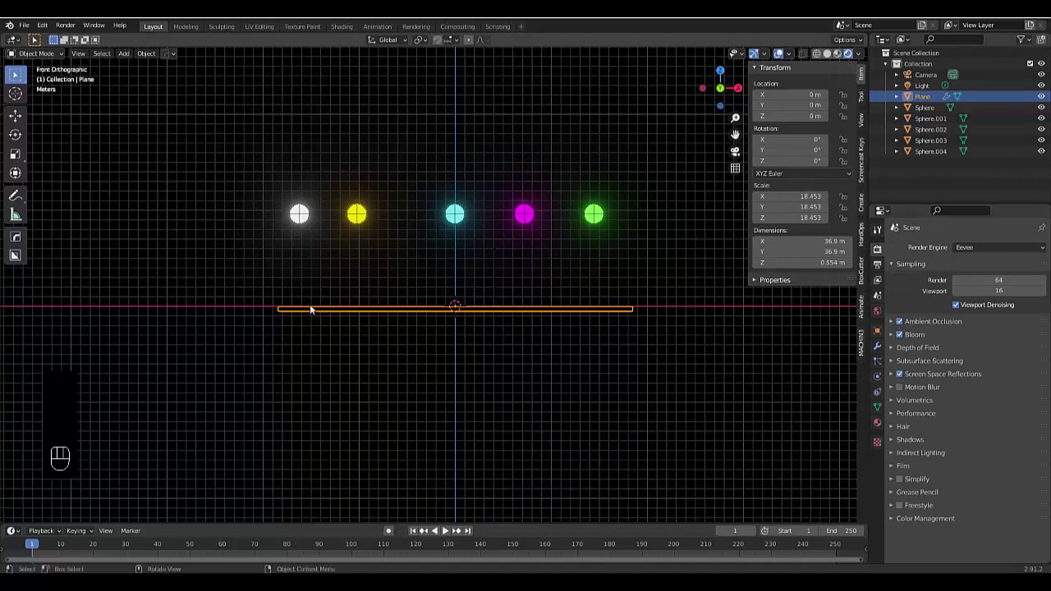
mouse_move(312, 307)
middle_down()
mouse_move(335, 309)
mouse_move(323, 318)
mouse_move(539, 417)
mouse_move(457, 384)
mouse_move(362, 372)
mouse_move(334, 350)
mouse_move(389, 350)
middle_up()
Align the camera to the current view and check the shot through the camera
scroll(396, 344, down, 3)
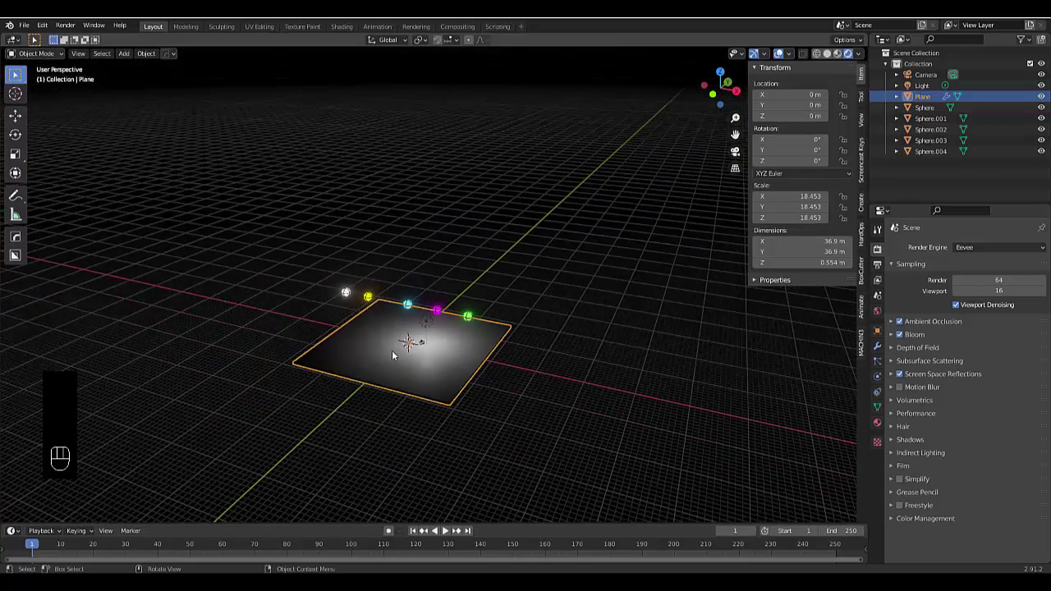
scroll(395, 343, up, 1)
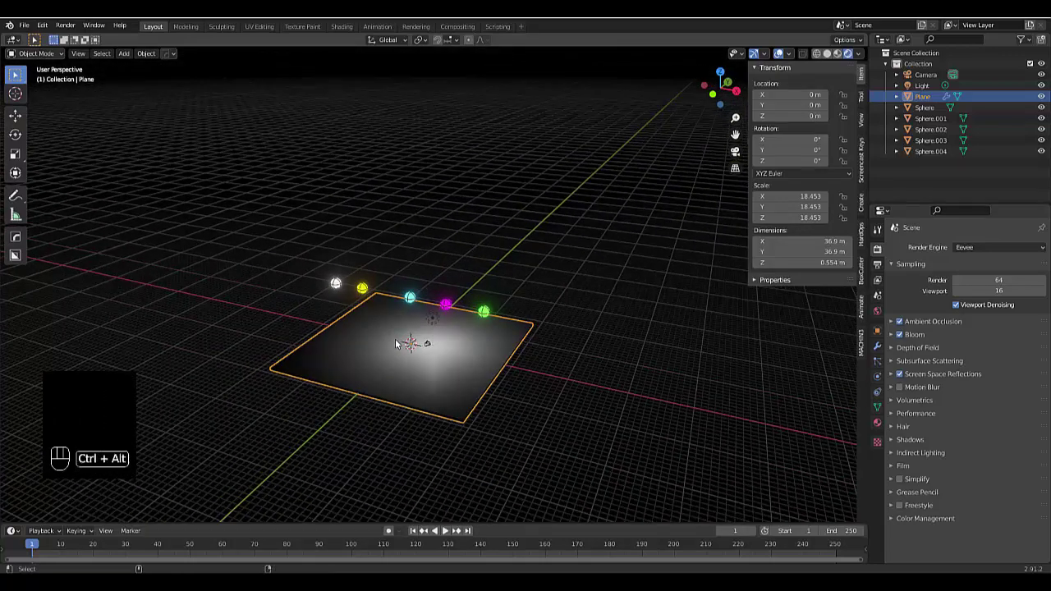
key(ctrl+alt+KP_0)
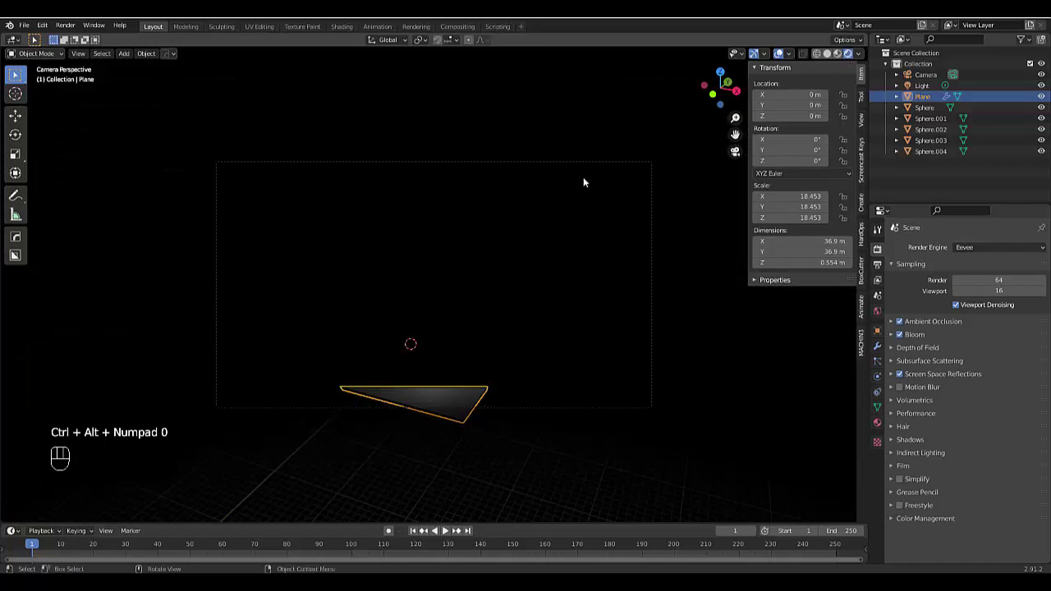
click(925, 75)
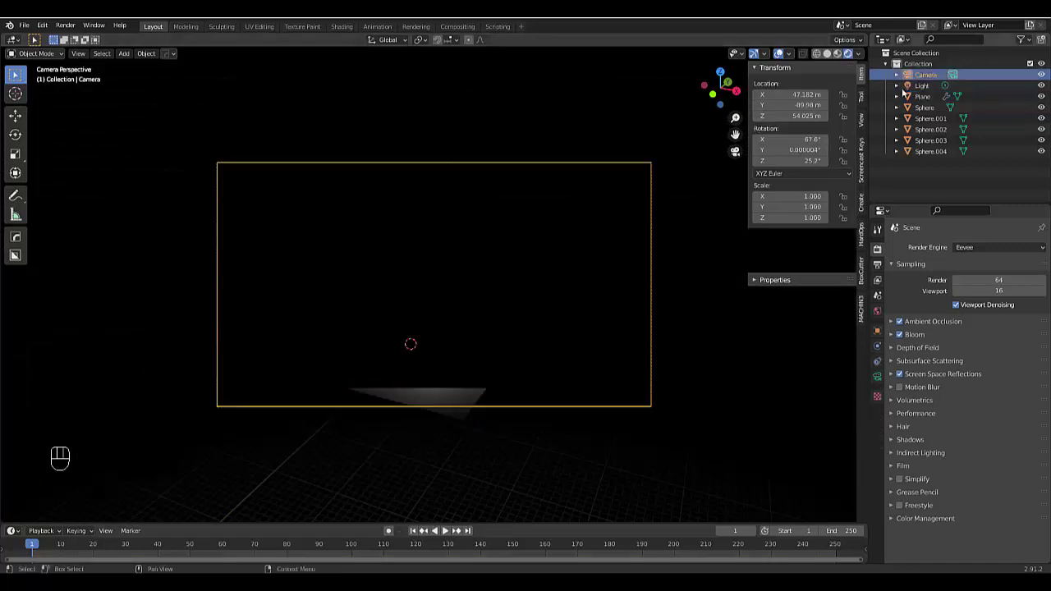
key(KP_0)
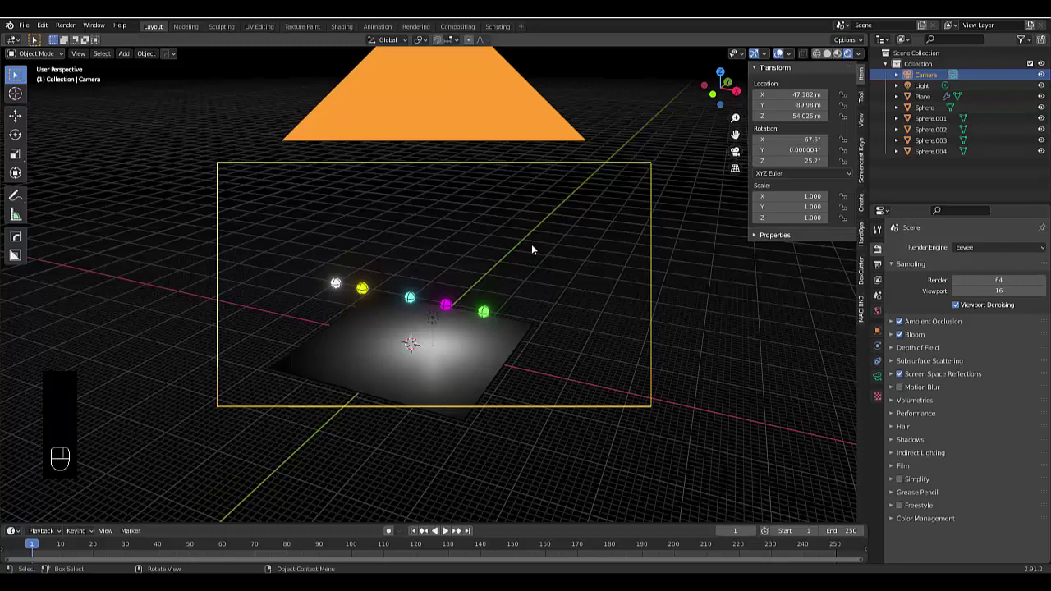
scroll(529, 253, down, 3)
scroll(527, 262, down, 2)
scroll(527, 261, down, 1)
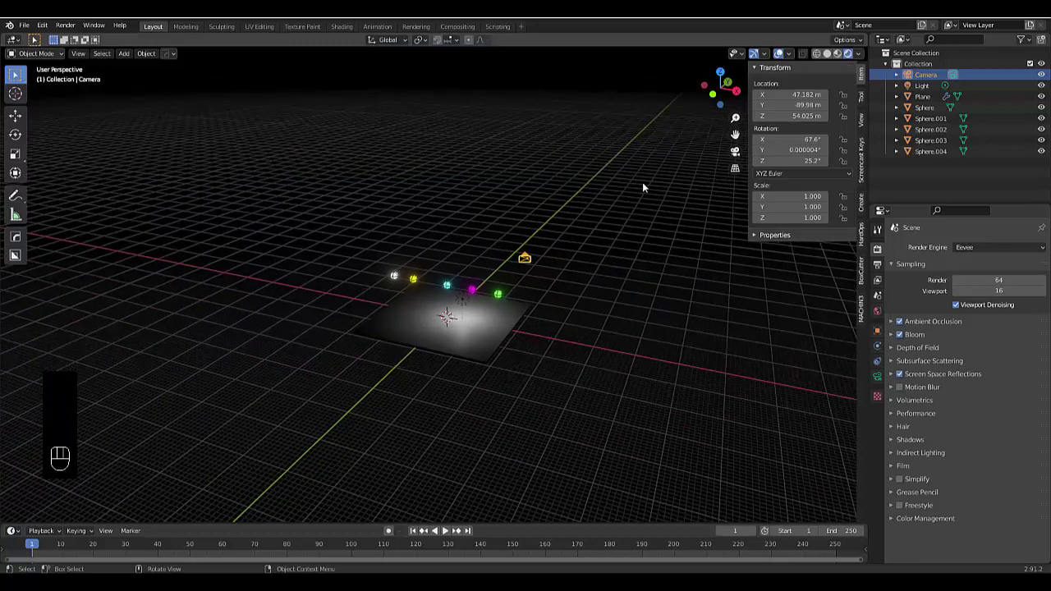
click(736, 153)
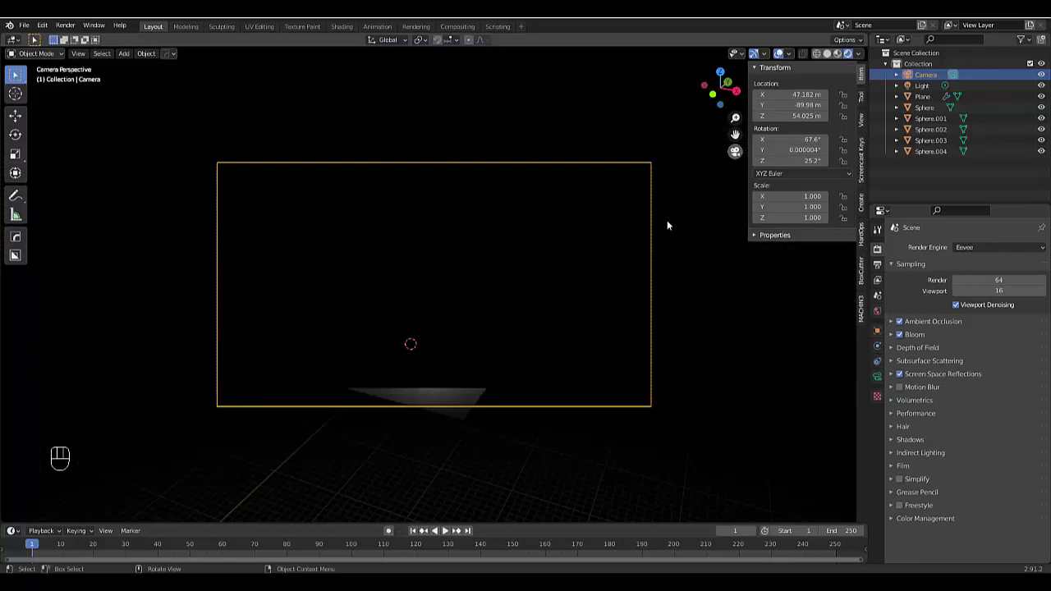
Set the camera's Clip End to 10000 m
click(877, 377)
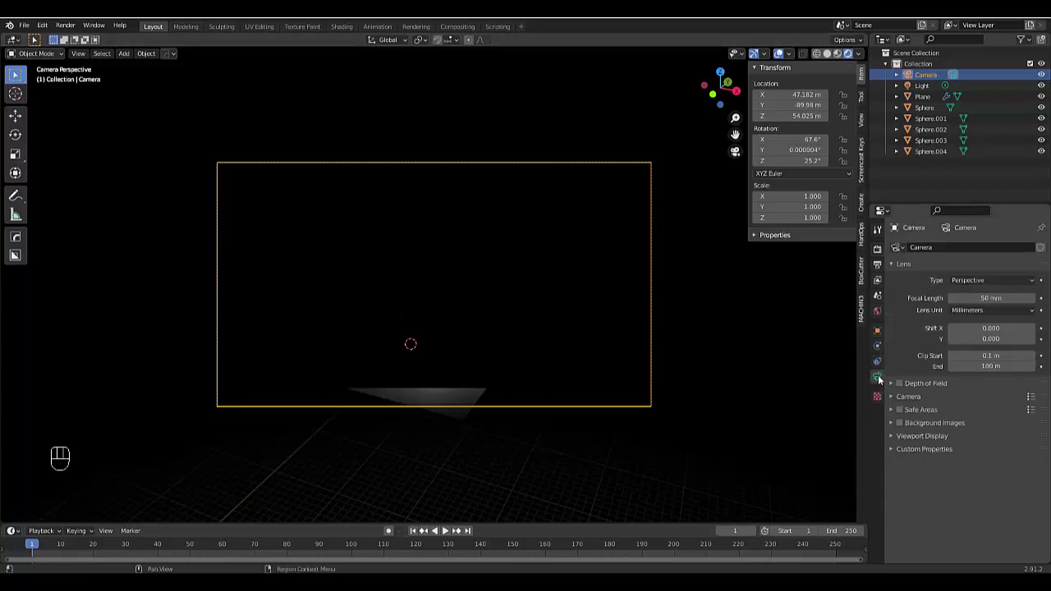
click(978, 366)
text(10)
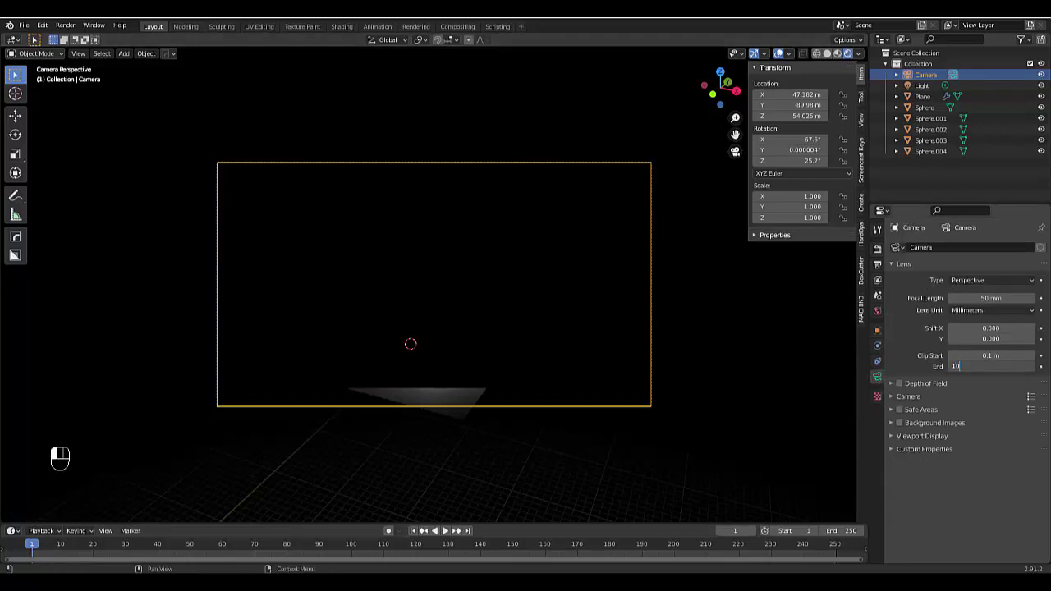
key(Return)
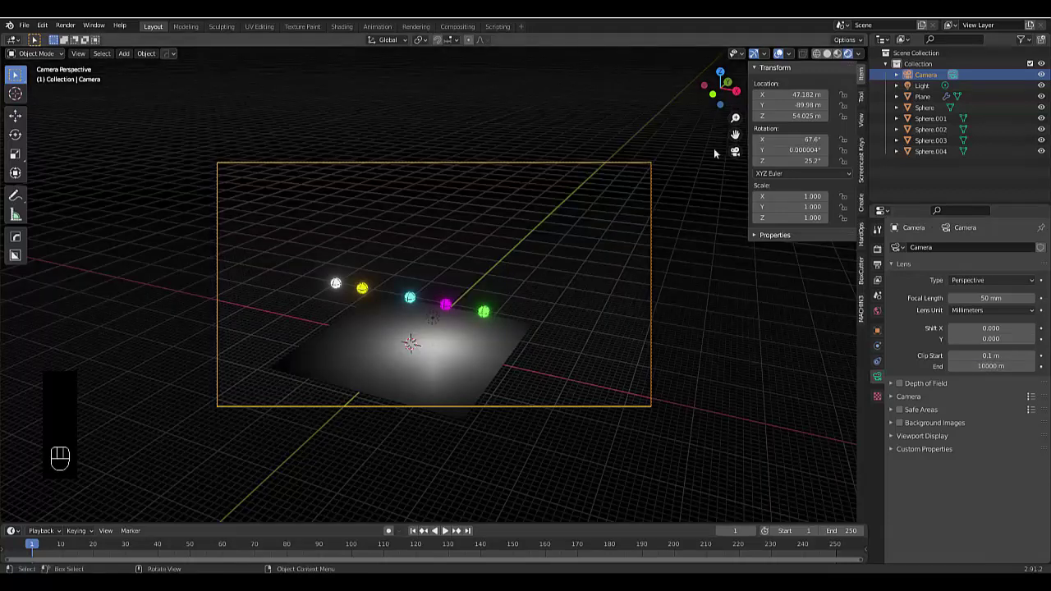
Move the camera to reframe the shot of the glowing spheres
click(735, 153)
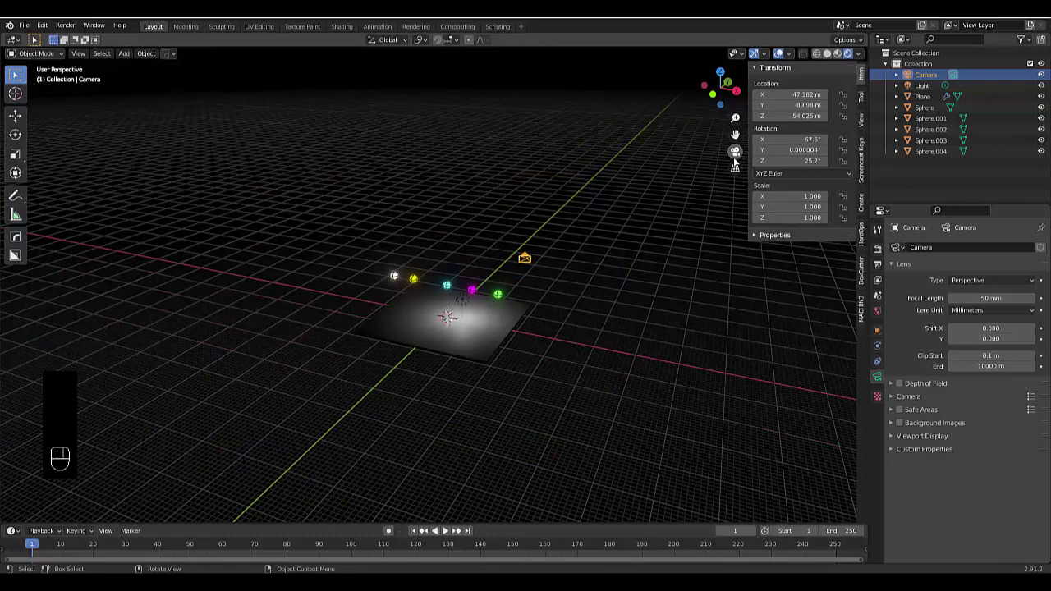
click(735, 156)
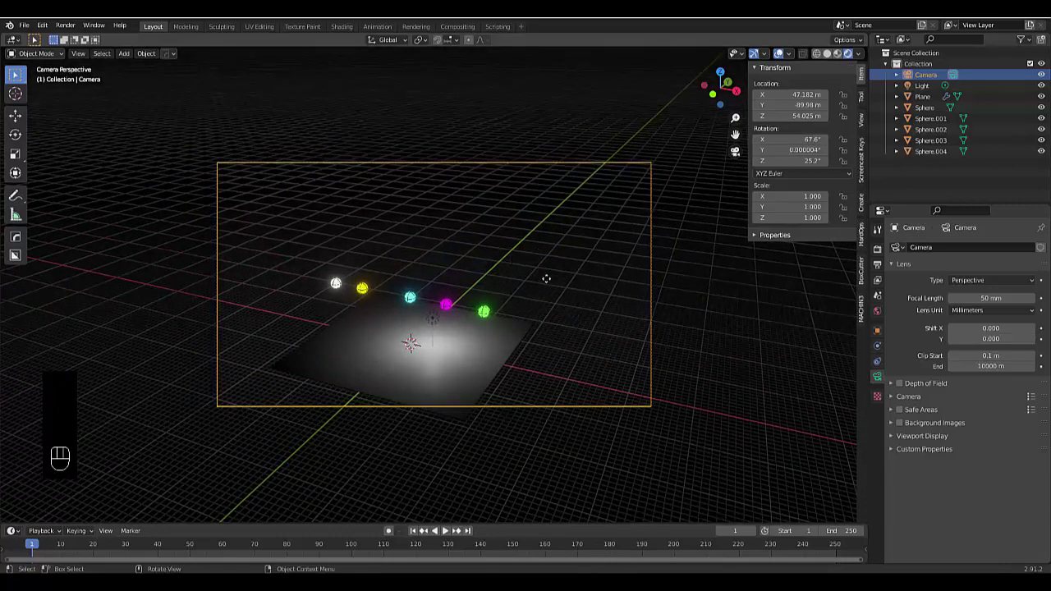
key(g)
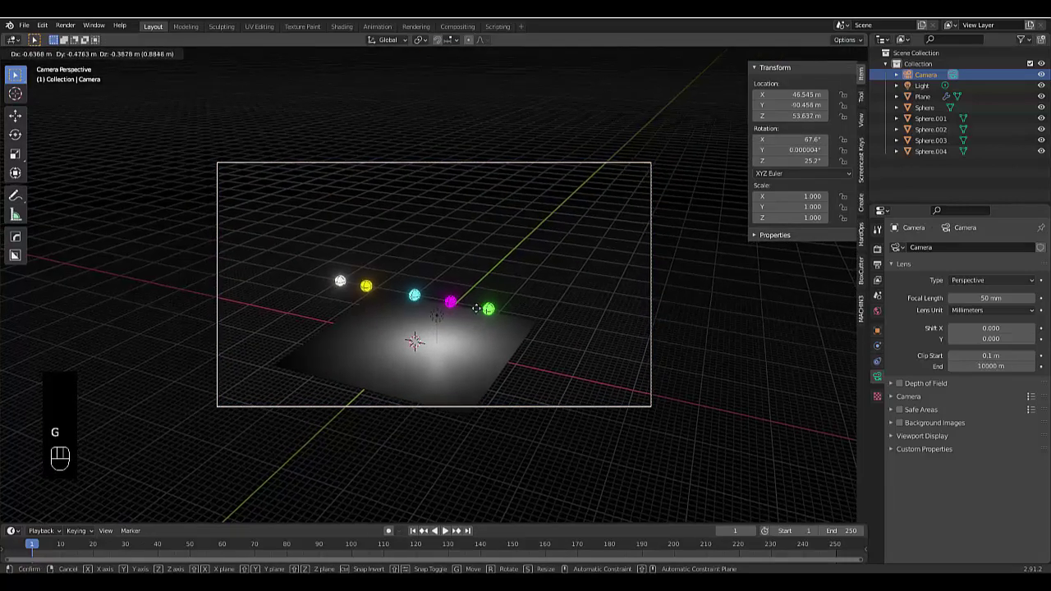
click(467, 329)
Adjust the zoom and play the bouncing-sphere animation
scroll(455, 368, down, 3)
scroll(406, 415, up, 3)
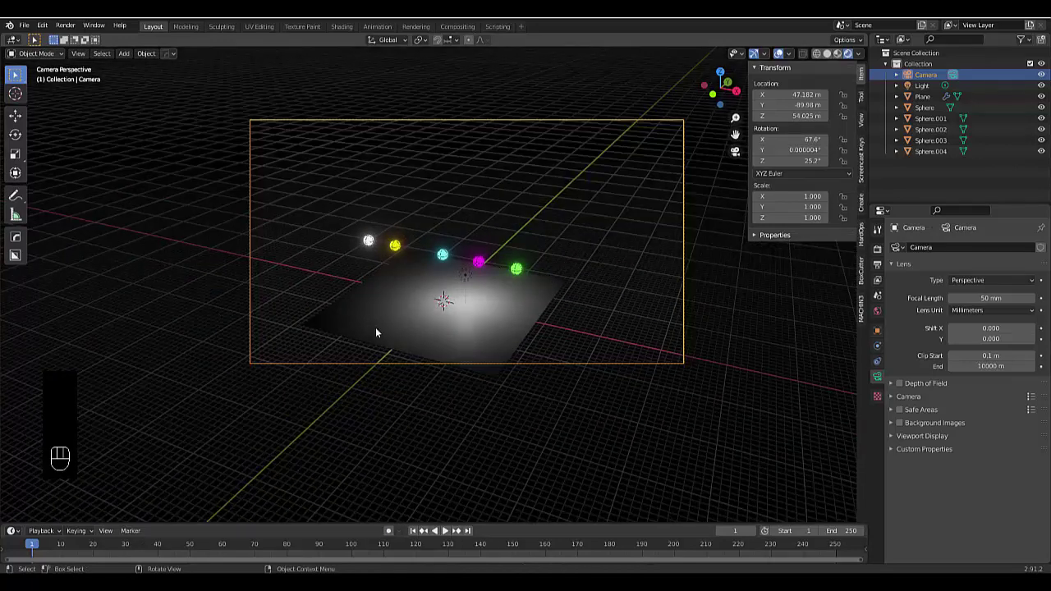
key(space)
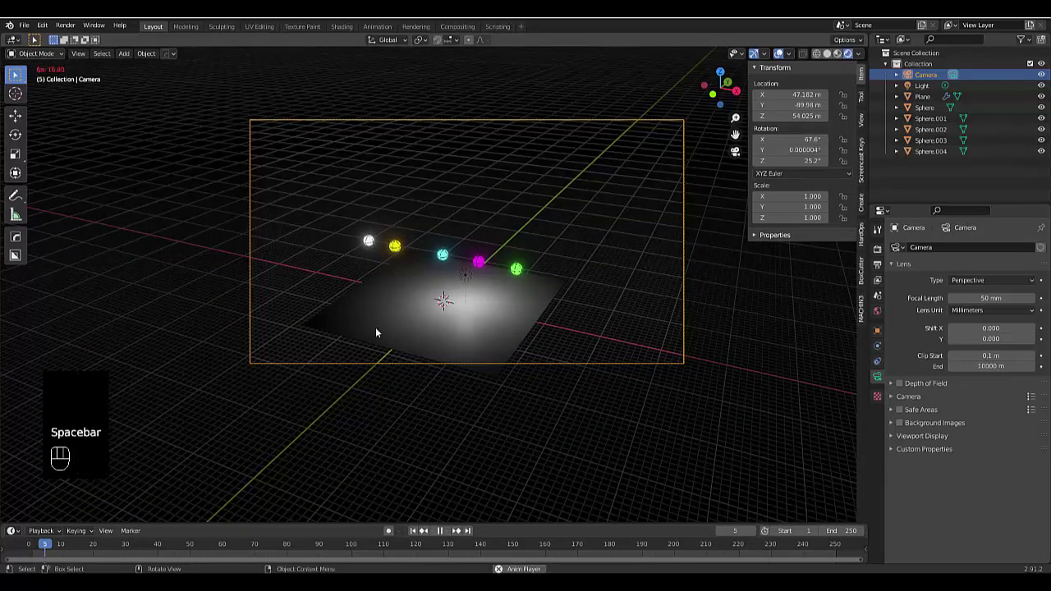